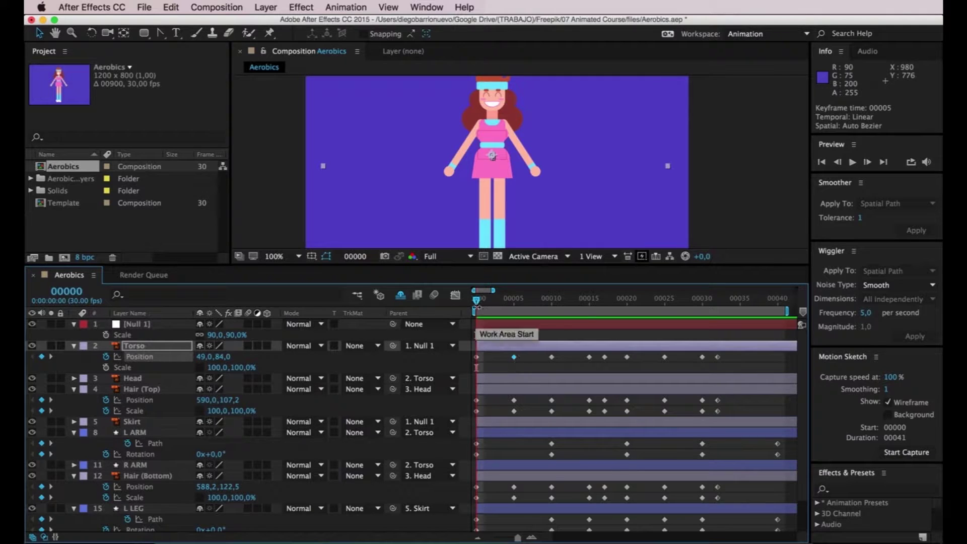
Step: Play the aerobics animation from the start and stop it with the current time at frame 5
key("space")
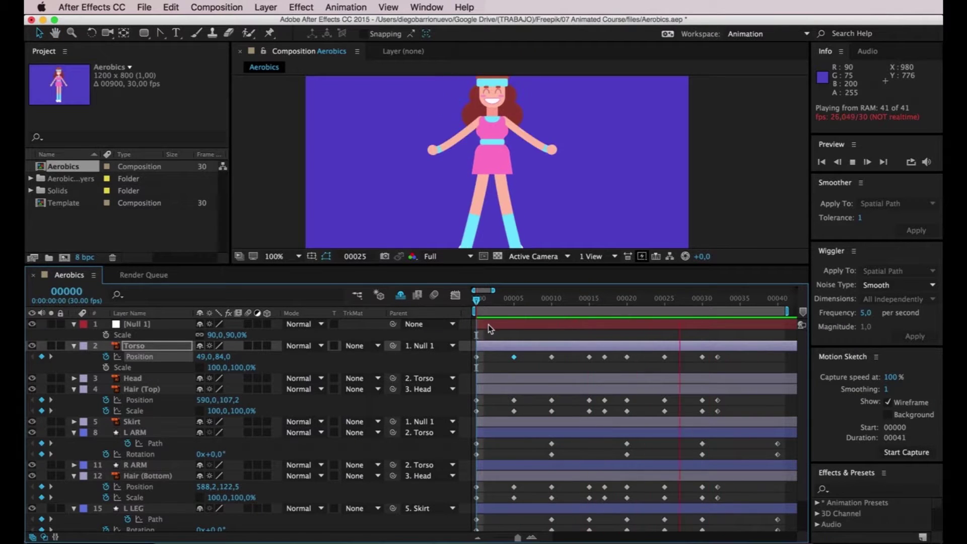
key("space")
left_click_drag(491, 301, 513, 344)
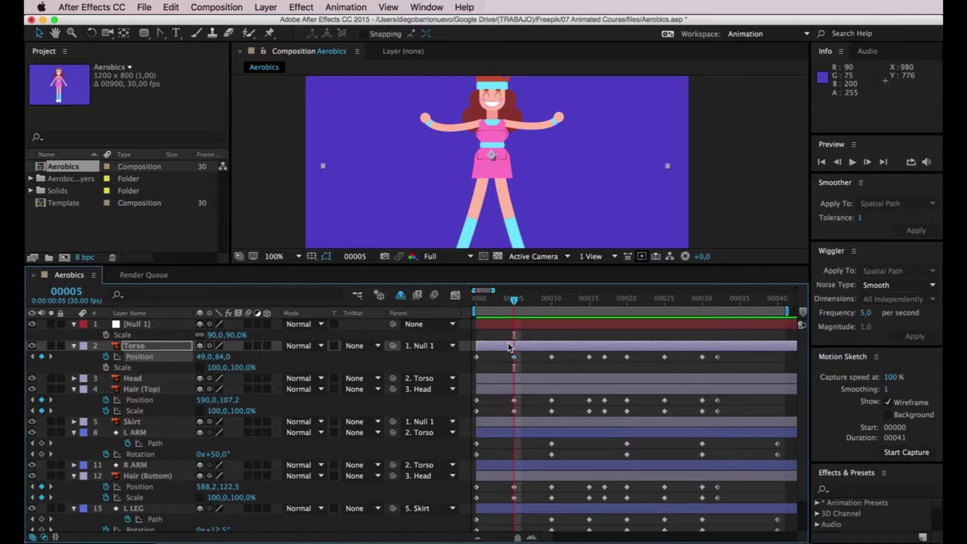
Step: Enlarge the composition view to show the whole character and reveal the Position keyframes of the Null 1 layer
left_click_drag(546, 268, 542, 328)
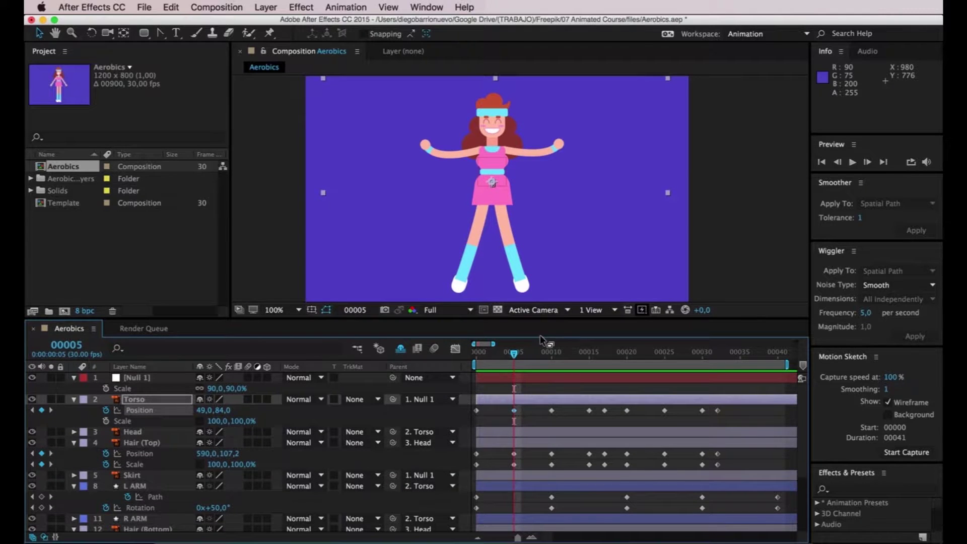
left_click(148, 379)
key("p")
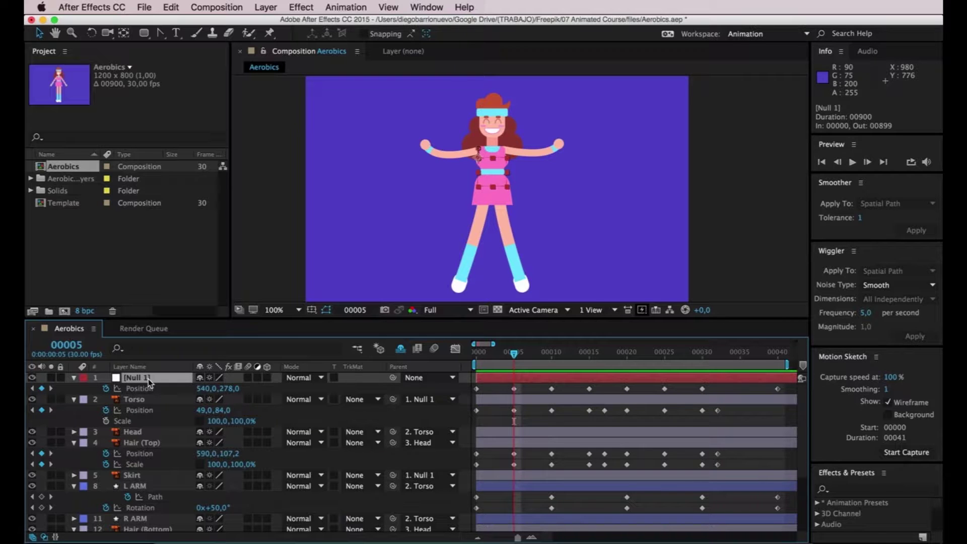
Step: Apply Easy Ease In to the Null 1 layer's Position keyframe at frame 5
left_click_drag(513, 355, 476, 355)
left_click(477, 388)
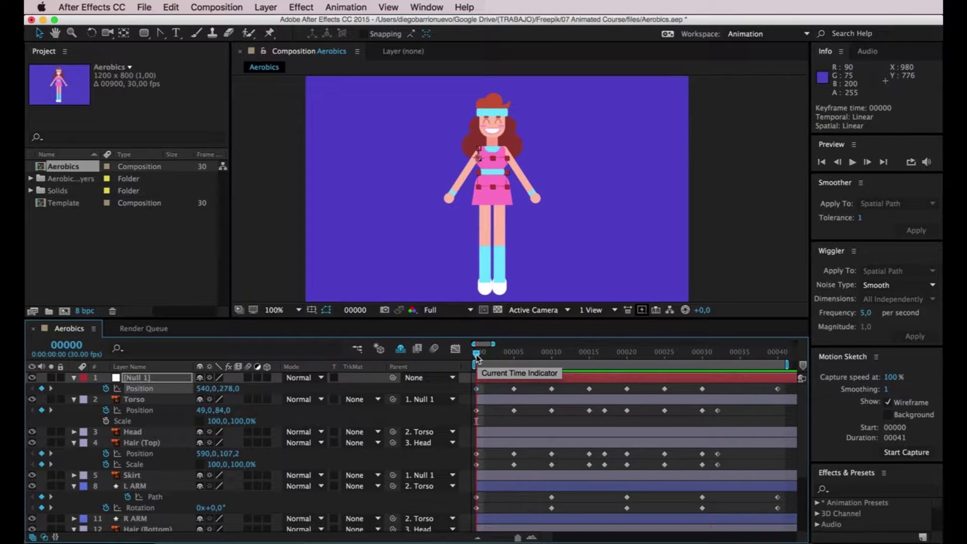
left_click_drag(477, 357, 513, 395)
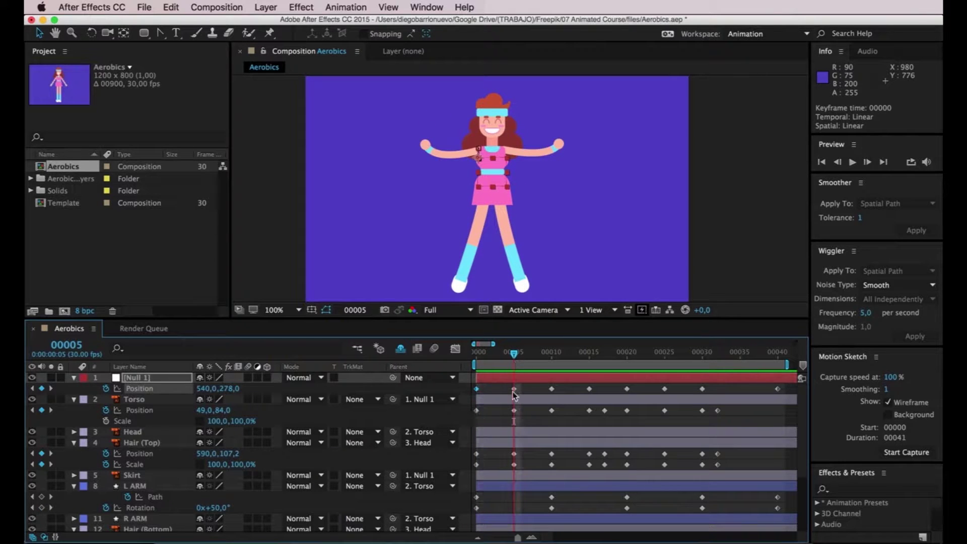
mouse_move(515, 390)
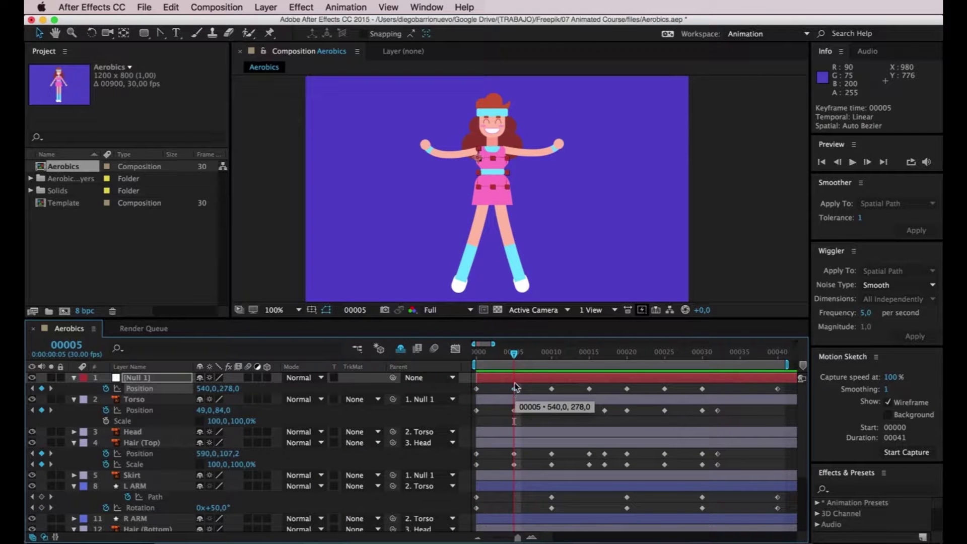
left_click_drag(514, 355, 513, 378)
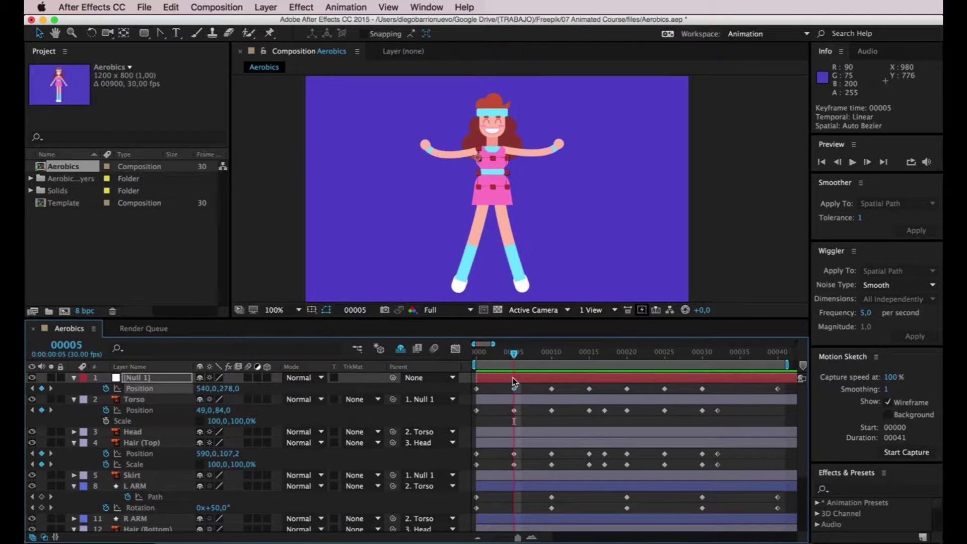
right_click(513, 389)
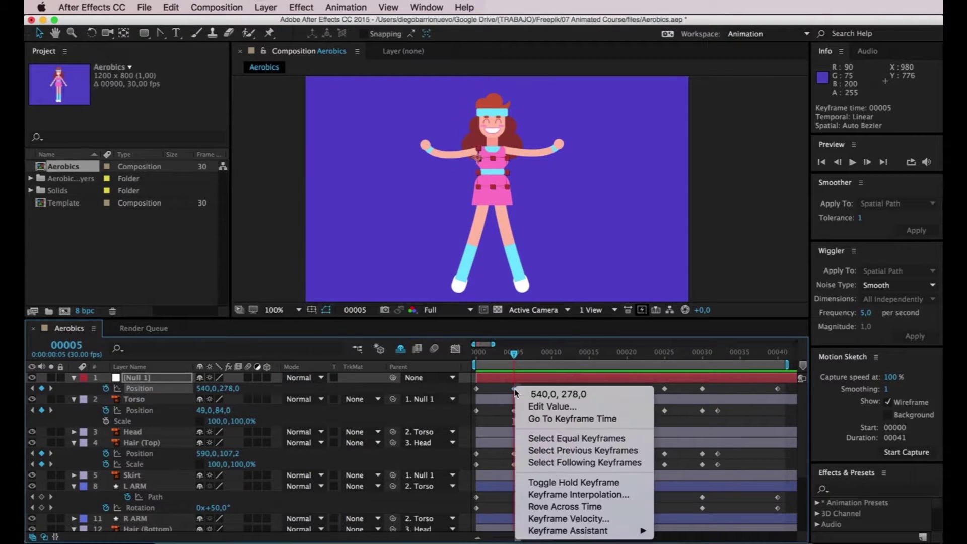
mouse_move(647, 537)
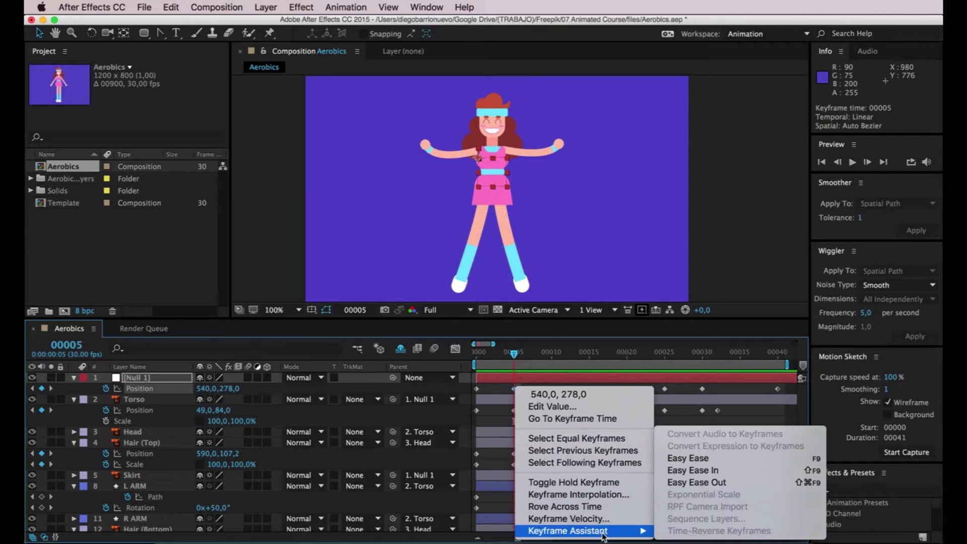
left_click(713, 471)
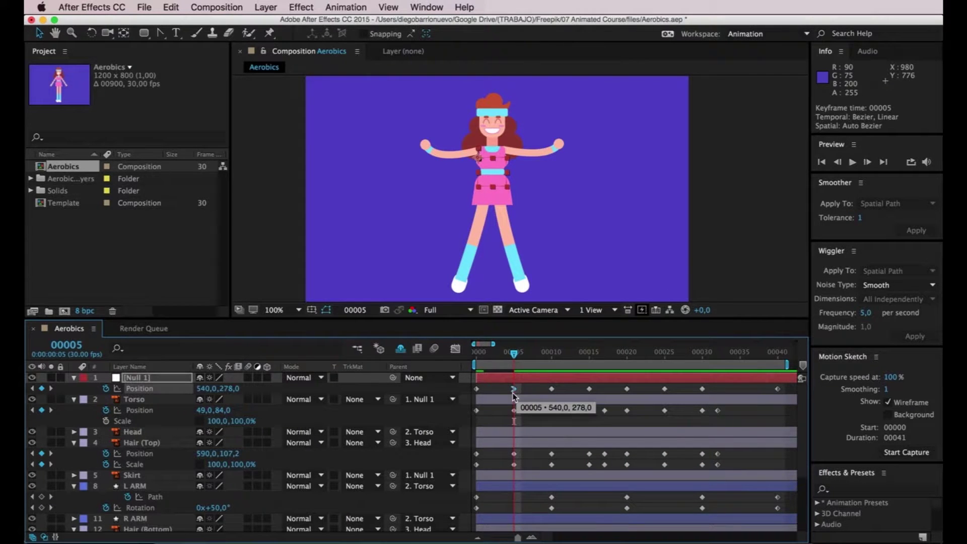
Step: Preview the animation from frame 0 to check the eased movement of the character
left_click_drag(514, 353, 465, 354)
key("space")
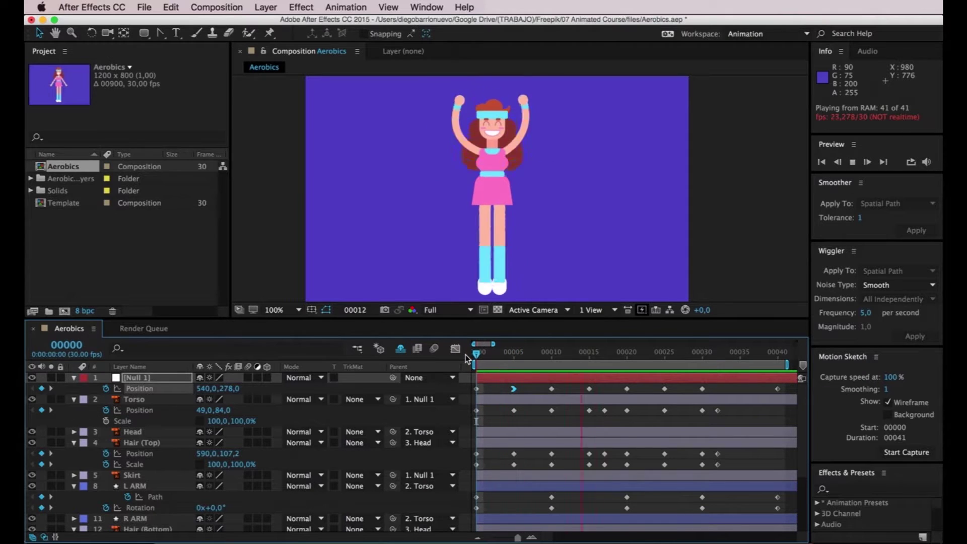
left_click_drag(506, 355, 476, 360)
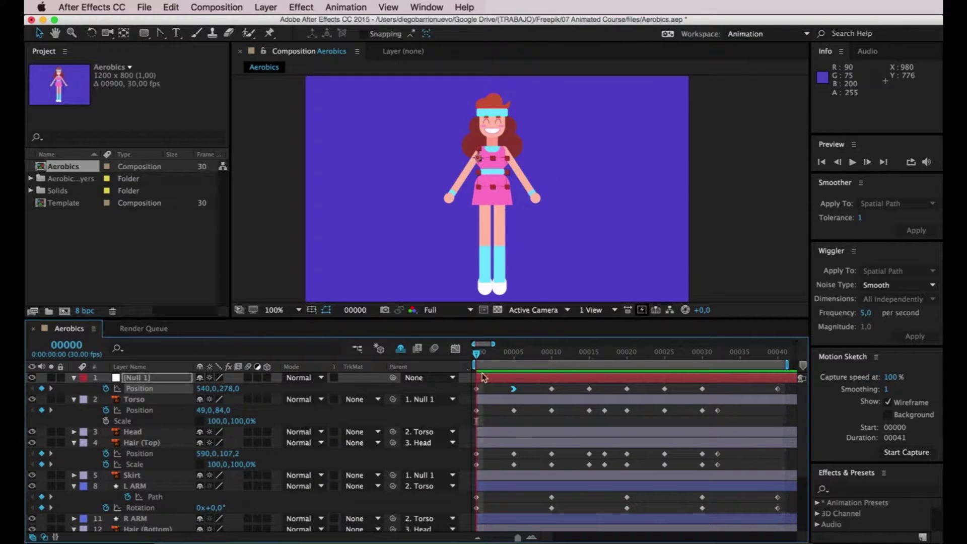
key("space")
Step: Apply Easy Ease to Null 1's Position keyframe at frame 10 and Easy Ease Out to the one at frame 15
left_click_drag(516, 356, 538, 375)
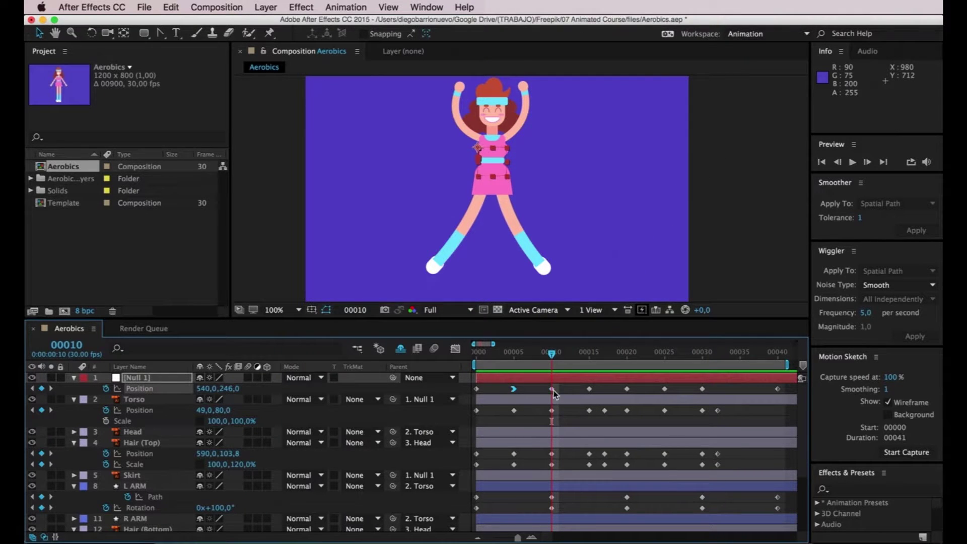
mouse_move(553, 391)
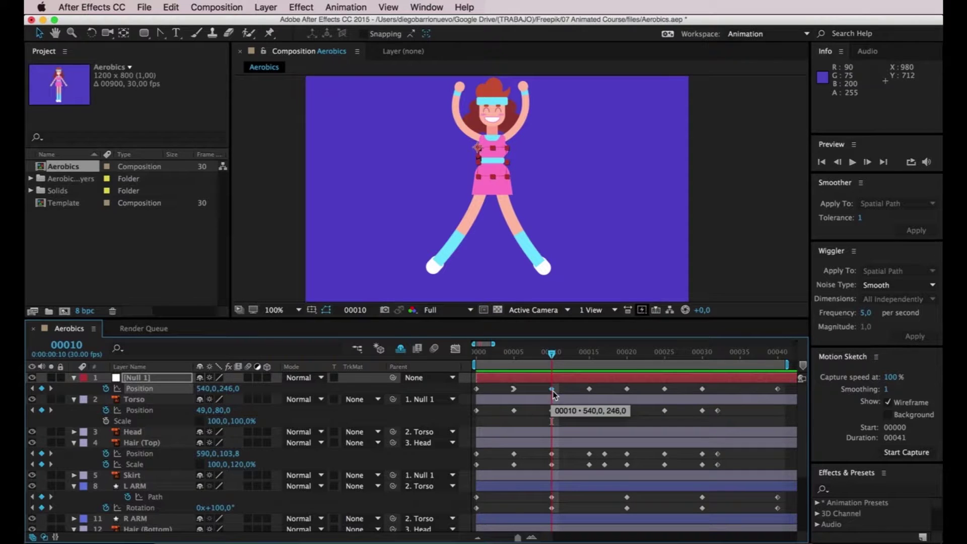
right_click(553, 391)
mouse_move(677, 531)
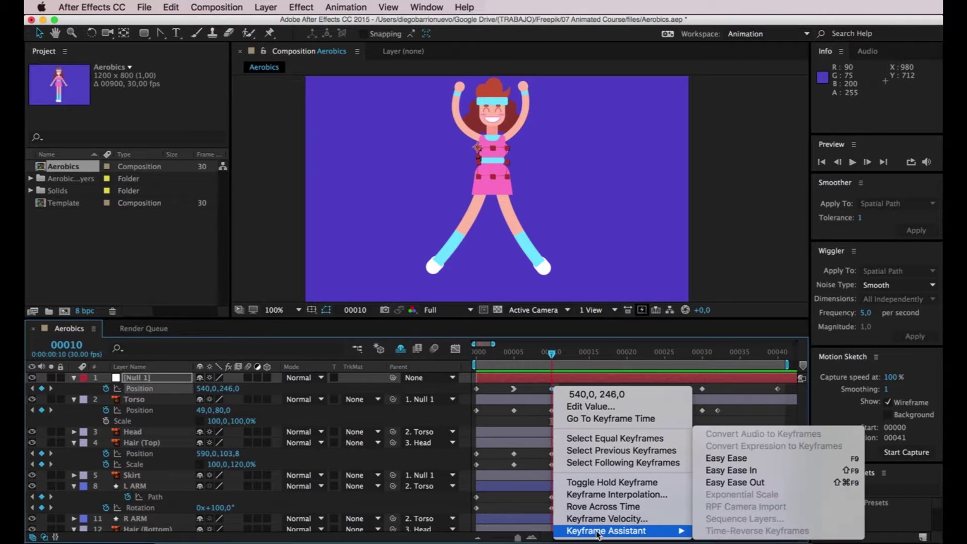
left_click(737, 456)
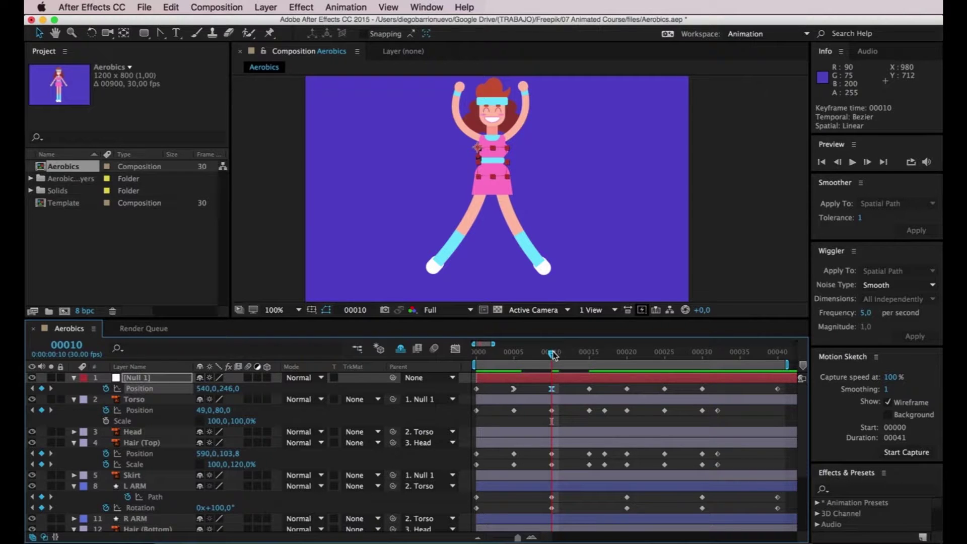
left_click(590, 389)
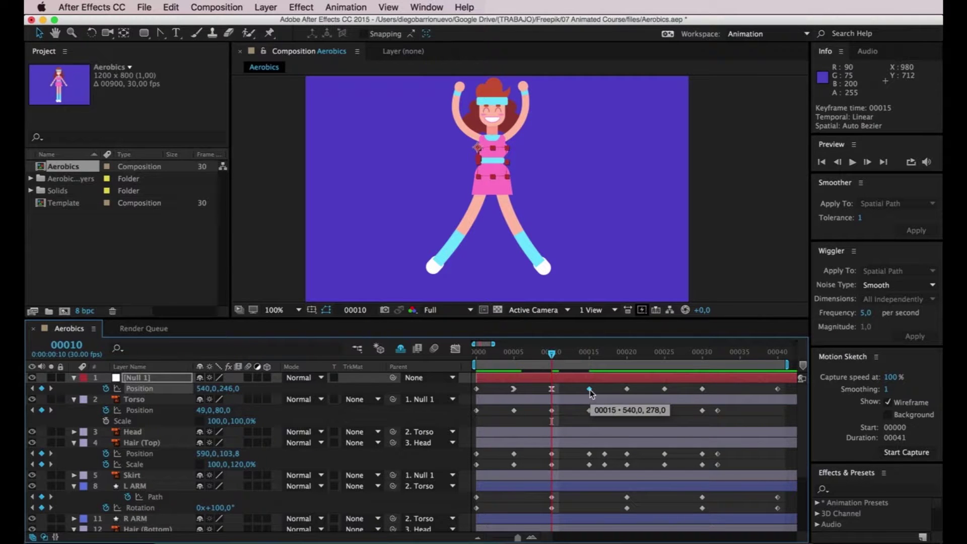
right_click(590, 389)
mouse_move(652, 532)
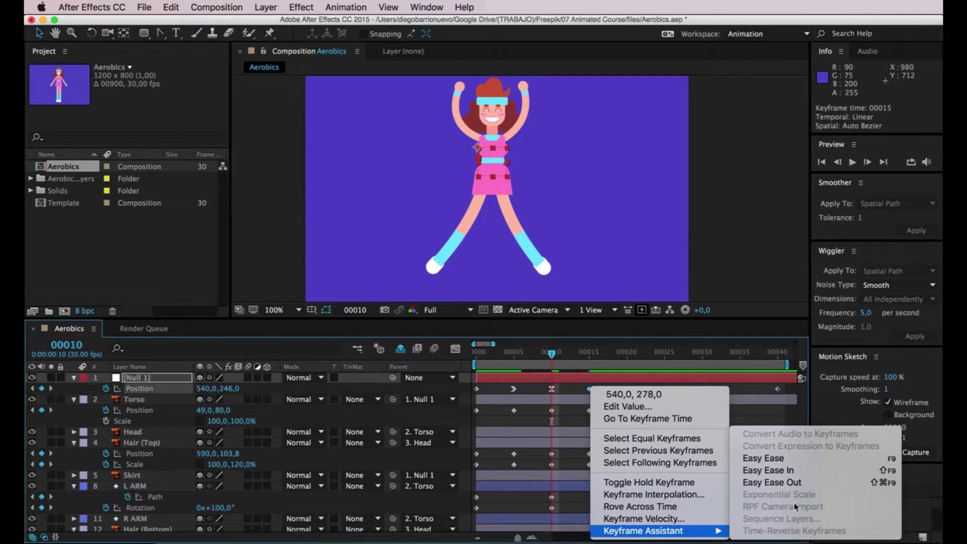
left_click(795, 483)
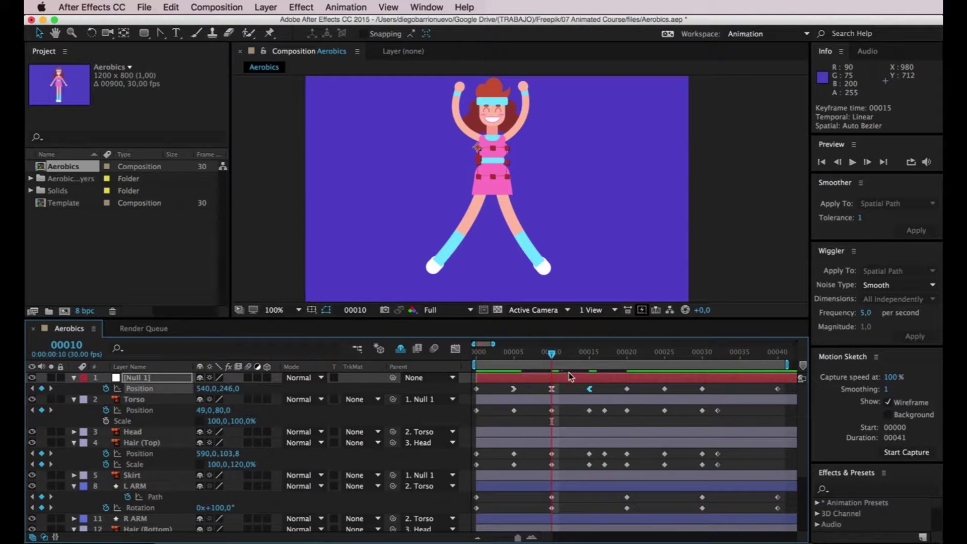
left_click(628, 390)
right_click(627, 390)
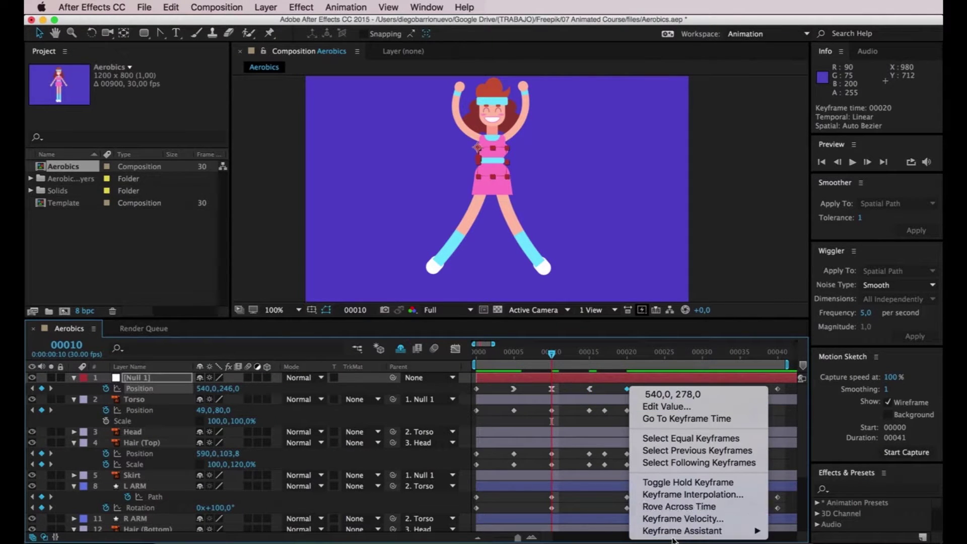
mouse_move(694, 531)
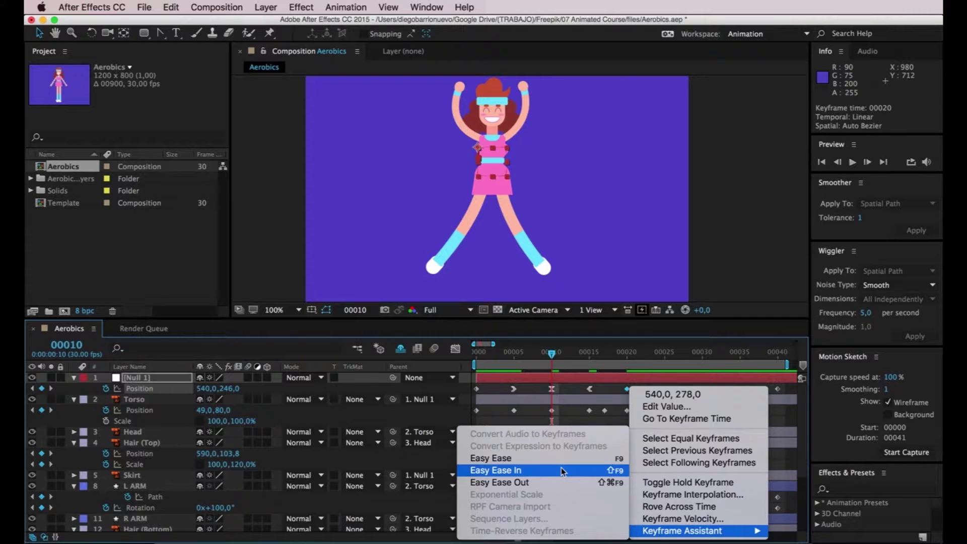
left_click(641, 348)
Step: Apply Easy Ease In to Null 1's Position keyframe at frame 20
mouse_move(627, 353)
left_mouse_down()
mouse_move(713, 366)
mouse_move(635, 358)
left_mouse_up()
right_click(628, 390)
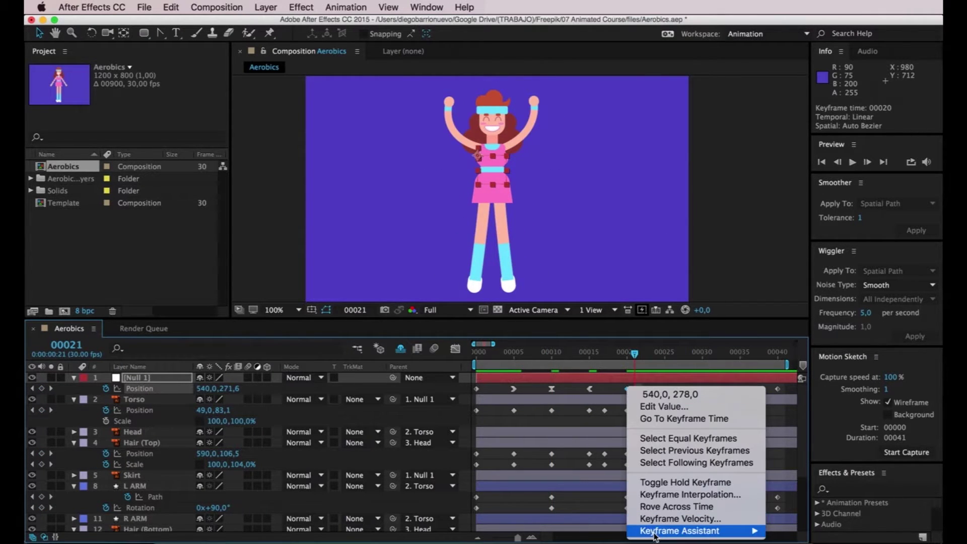
mouse_move(695, 531)
left_click(800, 464)
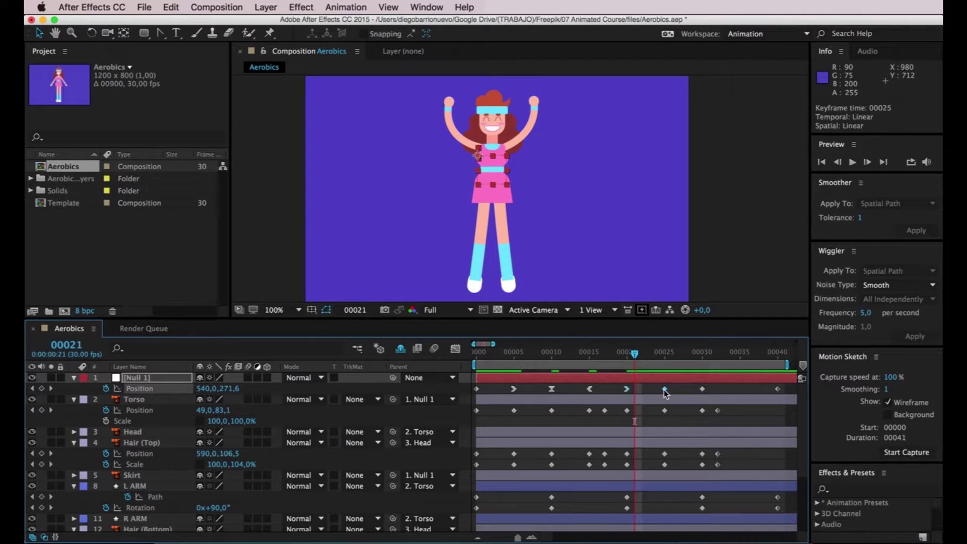
Step: Apply Easy Ease to Null 1's Position keyframe at frame 25 and Easy Ease Out to the one at frame 30
right_click(664, 389)
mouse_move(725, 531)
left_click(529, 455)
left_click(702, 388)
right_click(701, 389)
mouse_move(757, 534)
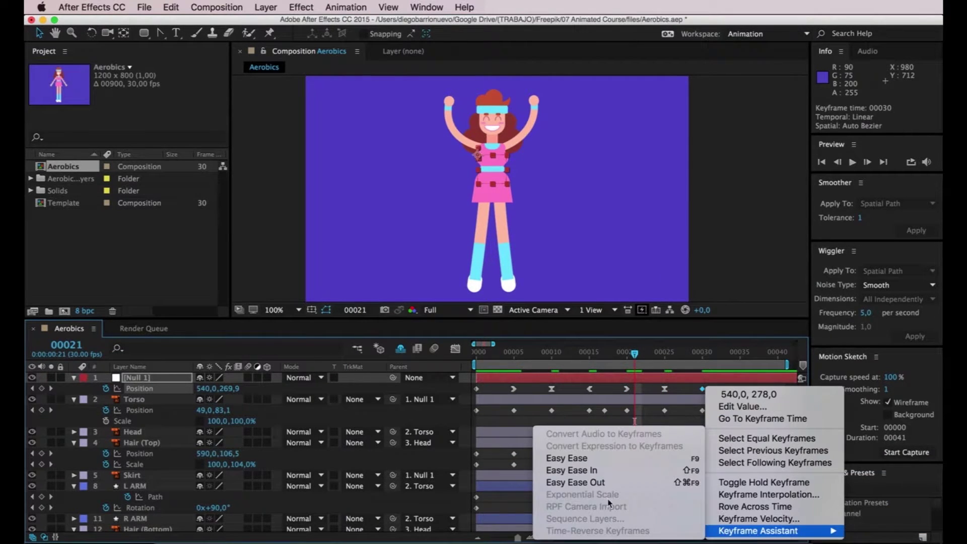
left_click(576, 482)
Step: Play the animation from the first frame to review the null's easing, and return to frame 5
key("Home")
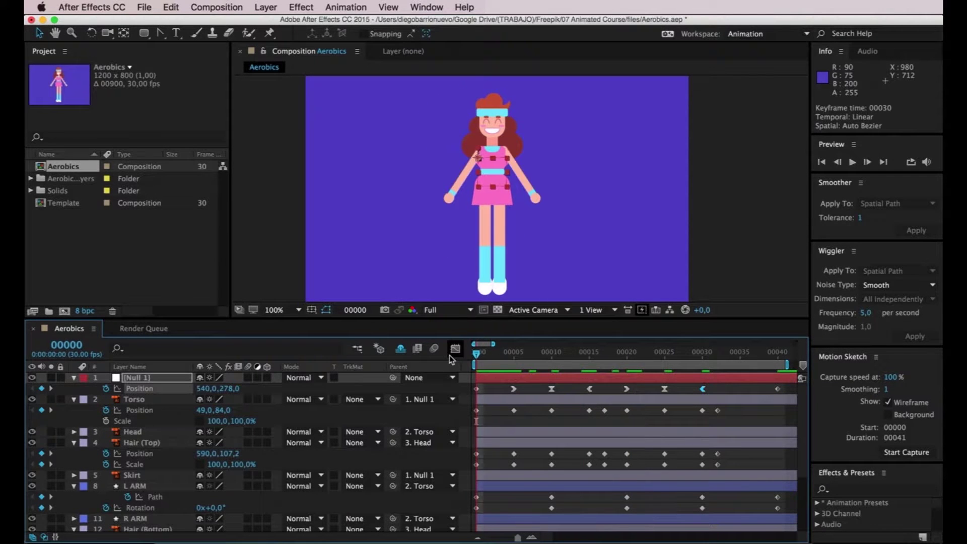
key("space")
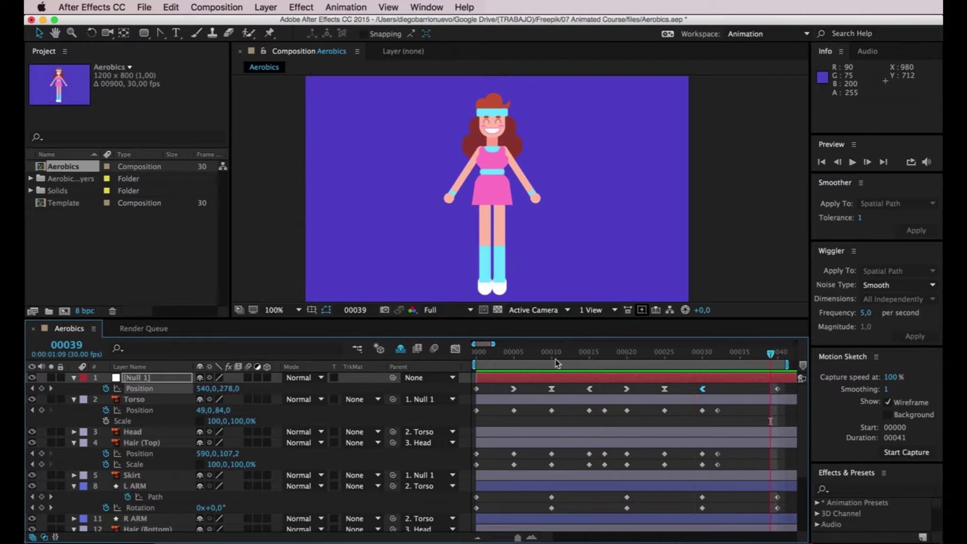
left_click(513, 354)
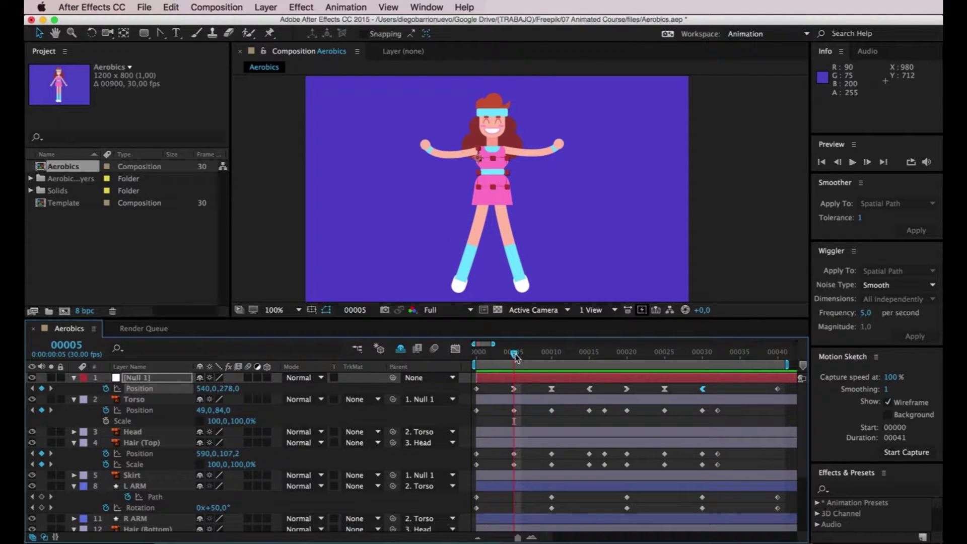
Step: Apply Easy Ease In to the Torso layer's Position keyframe at frame 5 and Easy Ease to the one at frame 10
left_click(514, 411)
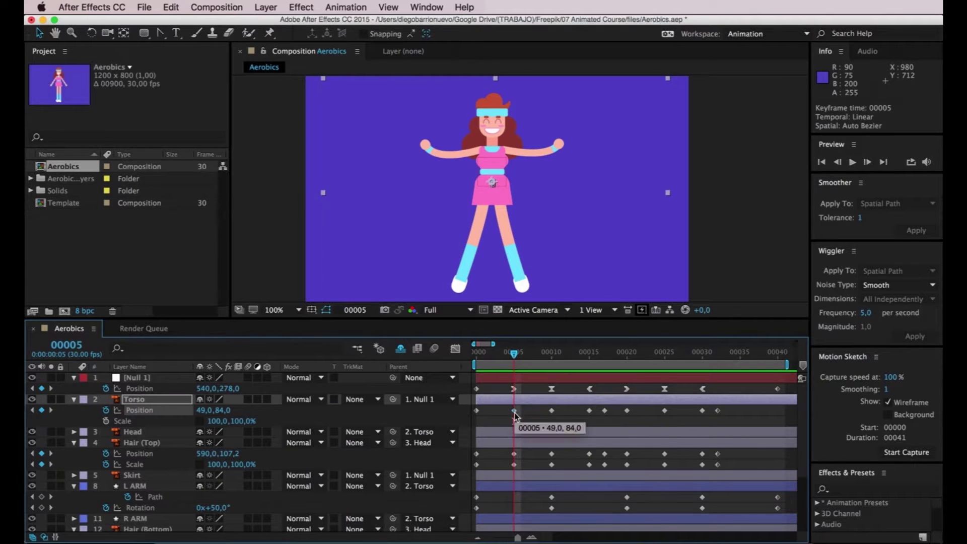
right_click(514, 411)
mouse_move(647, 533)
left_click(695, 469)
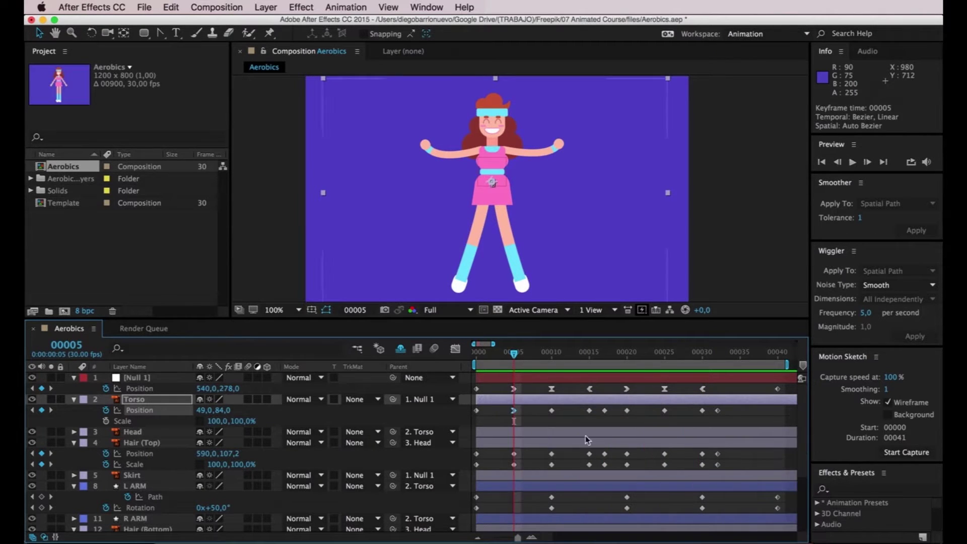
right_click(551, 411)
mouse_move(650, 530)
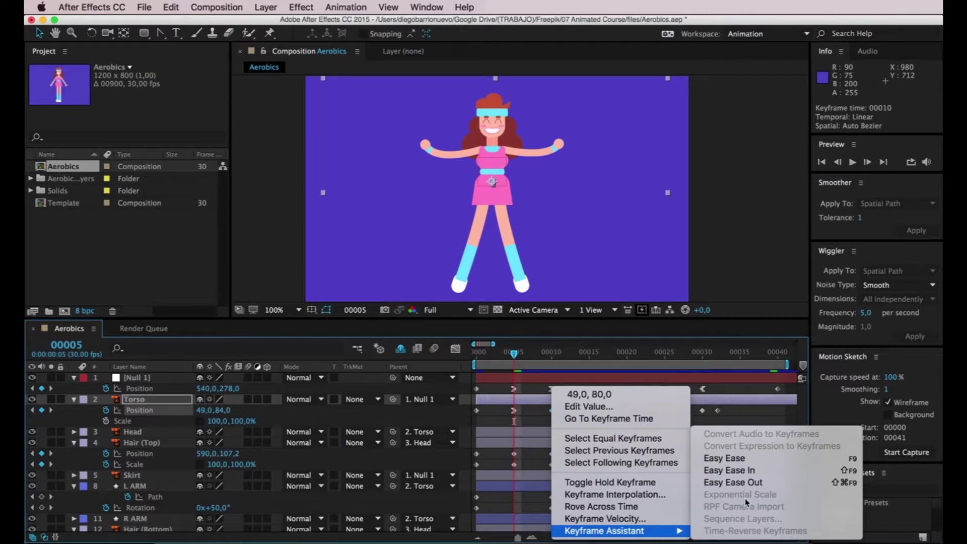
left_click(705, 456)
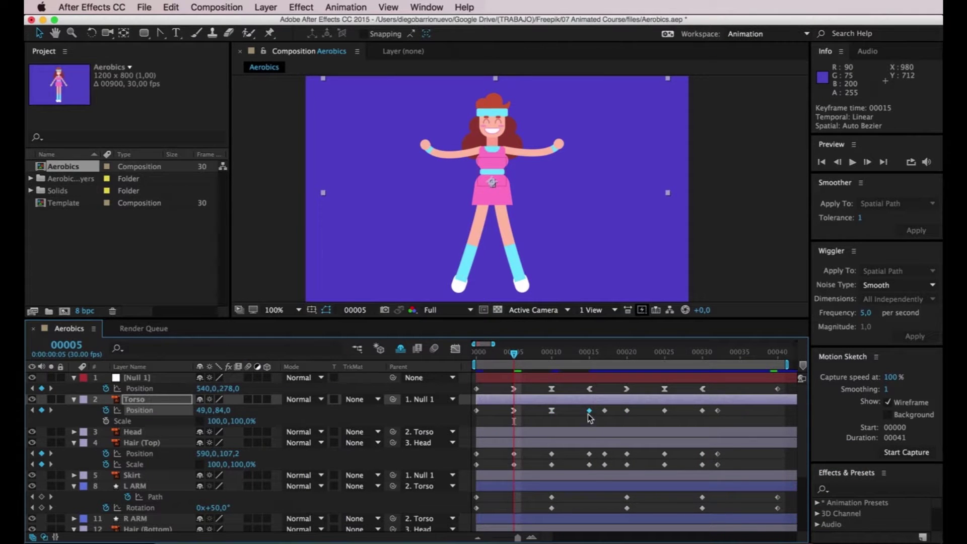
Step: Apply Easy Ease Out to the Torso's Position keyframe at frame 15 and Easy Ease In to the one at frame 20
right_click(588, 415)
mouse_move(655, 529)
left_click(706, 481)
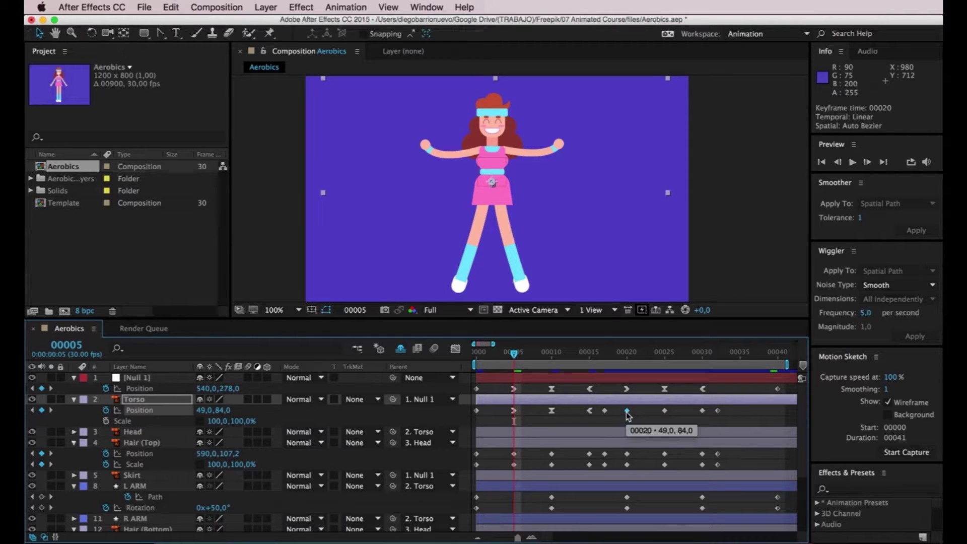
right_click(627, 411)
mouse_move(671, 531)
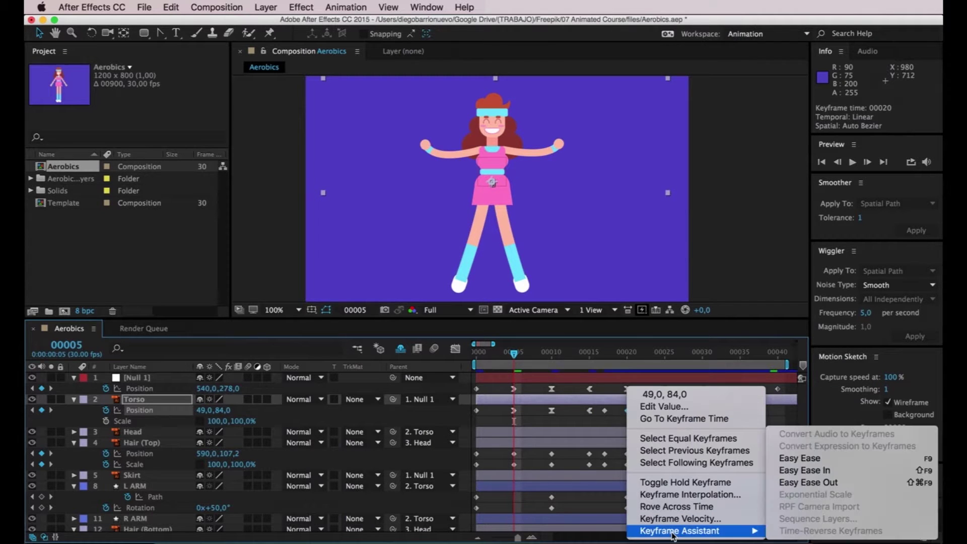
left_click(813, 470)
Step: Apply Easy Ease to the Torso's Position keyframe at frame 25 and Easy Ease Out to the one at frame 30
right_click(665, 411)
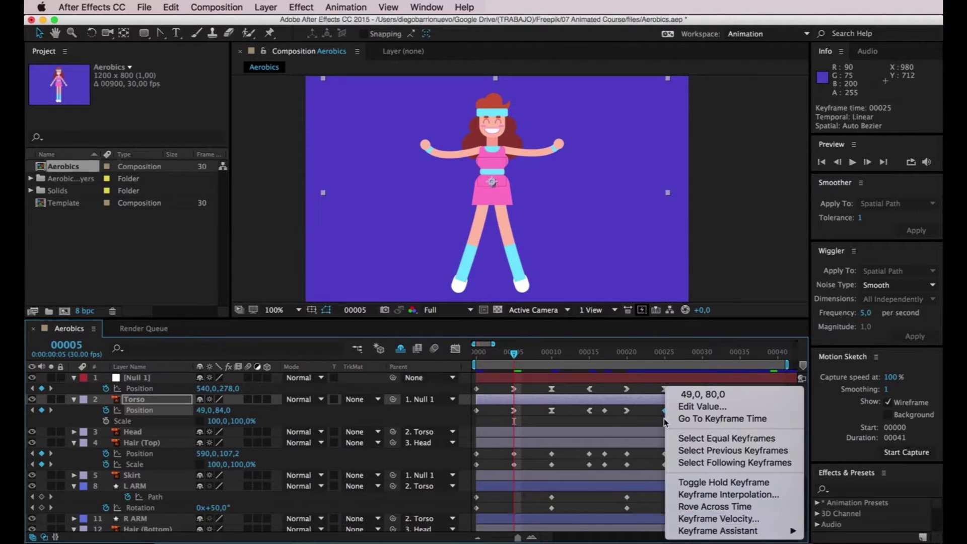
mouse_move(705, 529)
left_click(518, 456)
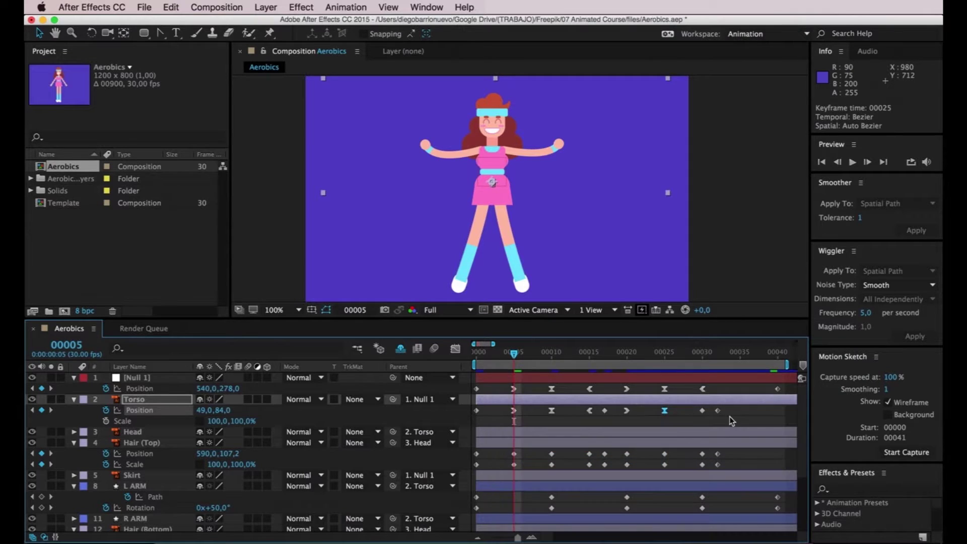
right_click(701, 411)
mouse_move(746, 530)
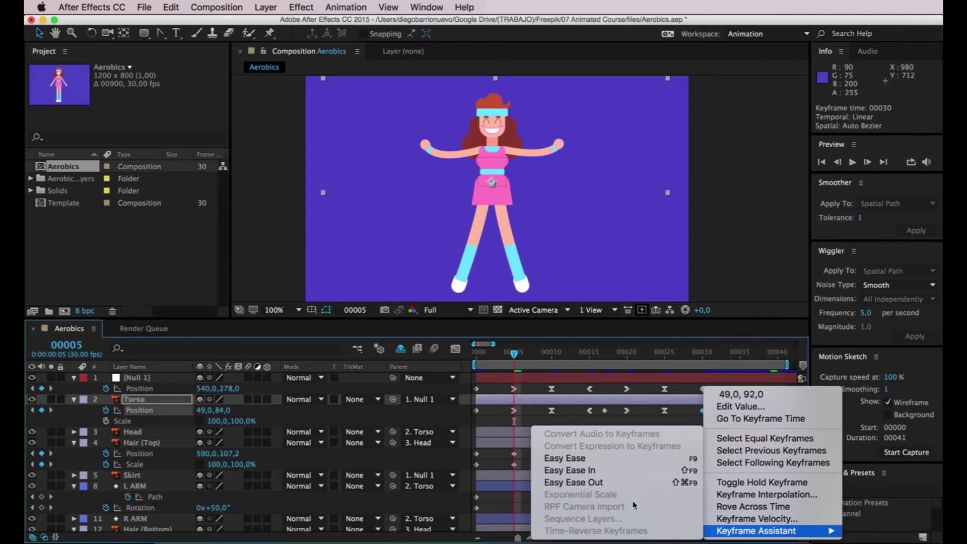
left_click(574, 482)
Step: Play the animation from the first frame to review the Torso's easing
left_click_drag(513, 352, 467, 352)
key("space")
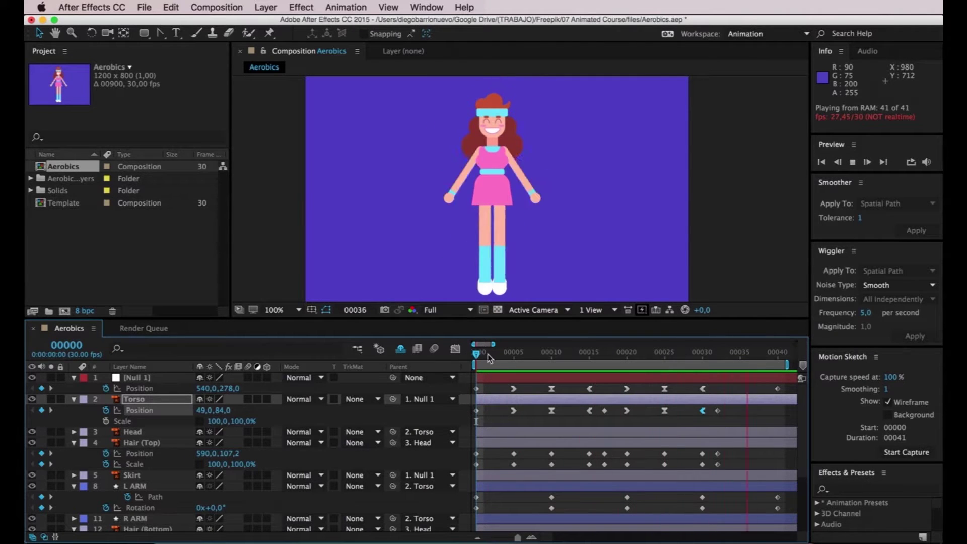
key("space")
Step: Apply Easy Ease to the Torso layer's Position keyframes at frames 17 and 32
left_click_drag(561, 359, 604, 360)
right_click(605, 414)
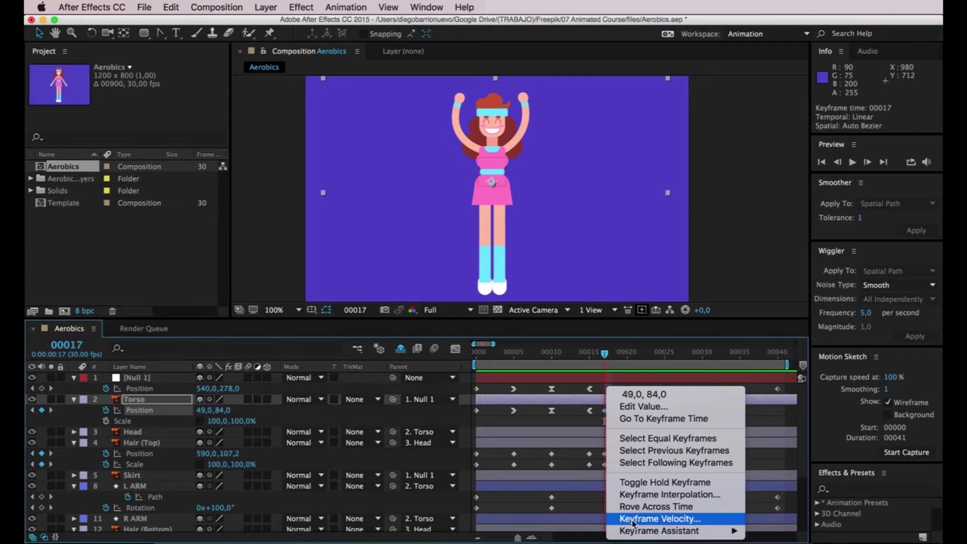
mouse_move(658, 529)
left_click(801, 462)
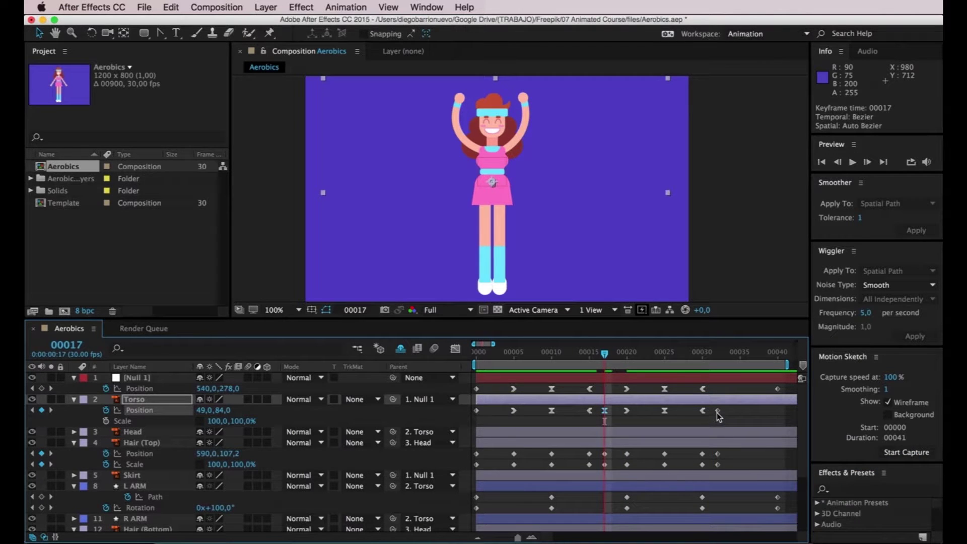
right_click(719, 412)
mouse_move(786, 519)
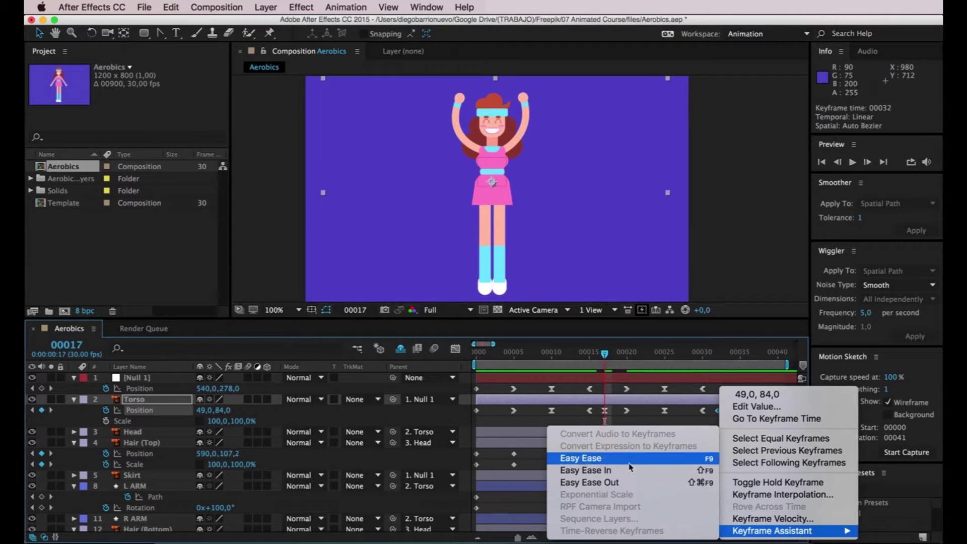
left_click(579, 455)
Step: Replay the animation from the first frame to check the combined Null 1 and Torso easing
left_click_drag(606, 356, 476, 357)
key("space")
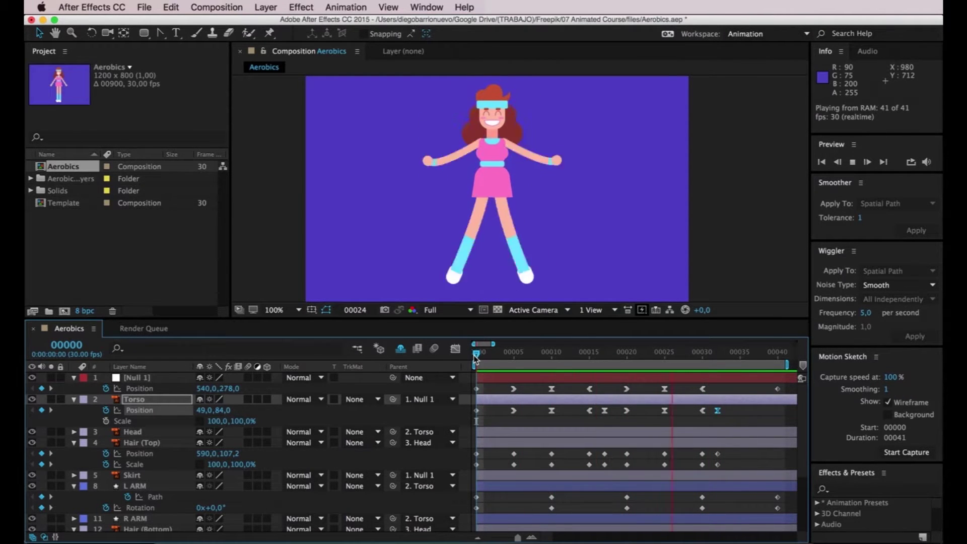
key("space")
Step: Examine the jump poses and Null 1's Position keyframes at frames 5, 10 and 15, and replay the animation from the first frame
left_click(514, 355)
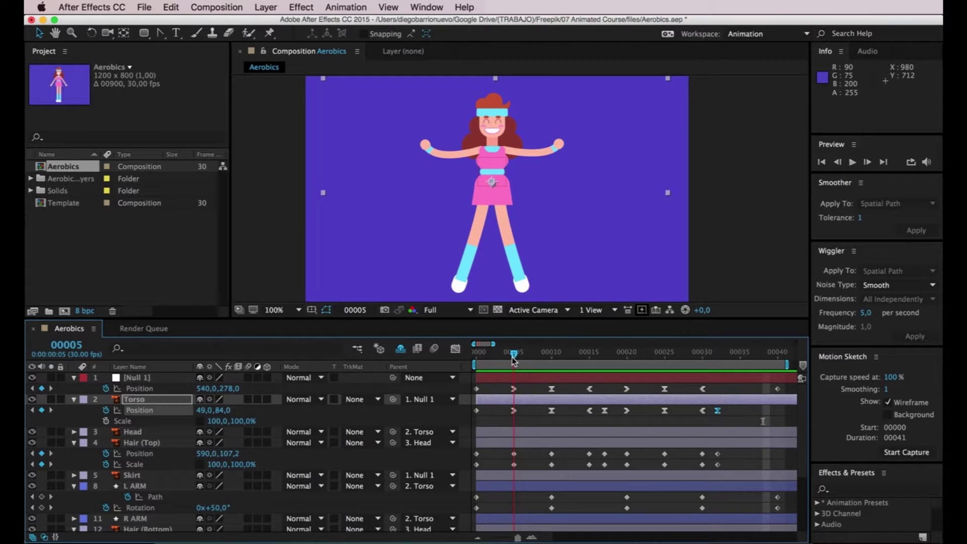
left_click_drag(514, 355, 552, 357)
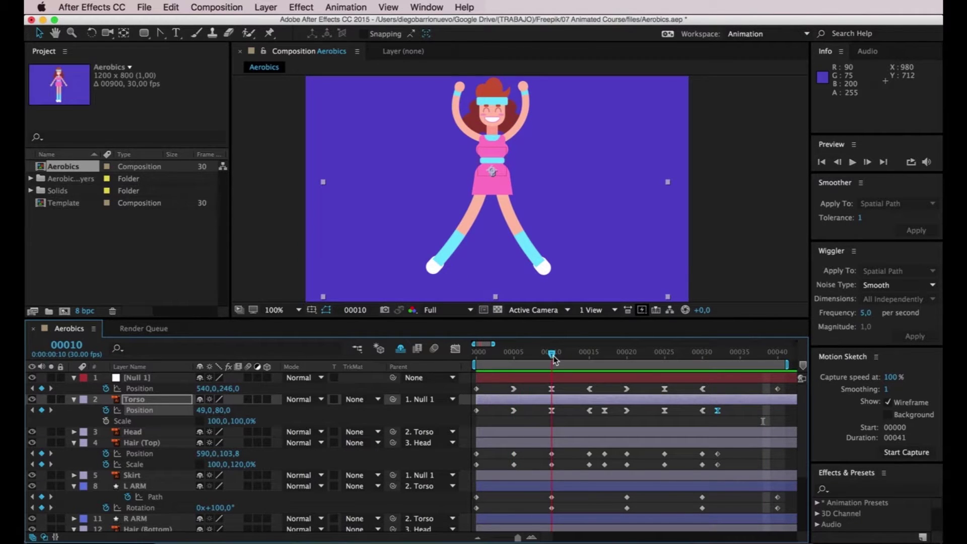
left_click(551, 389)
left_click_drag(554, 355, 589, 355)
left_click(589, 389)
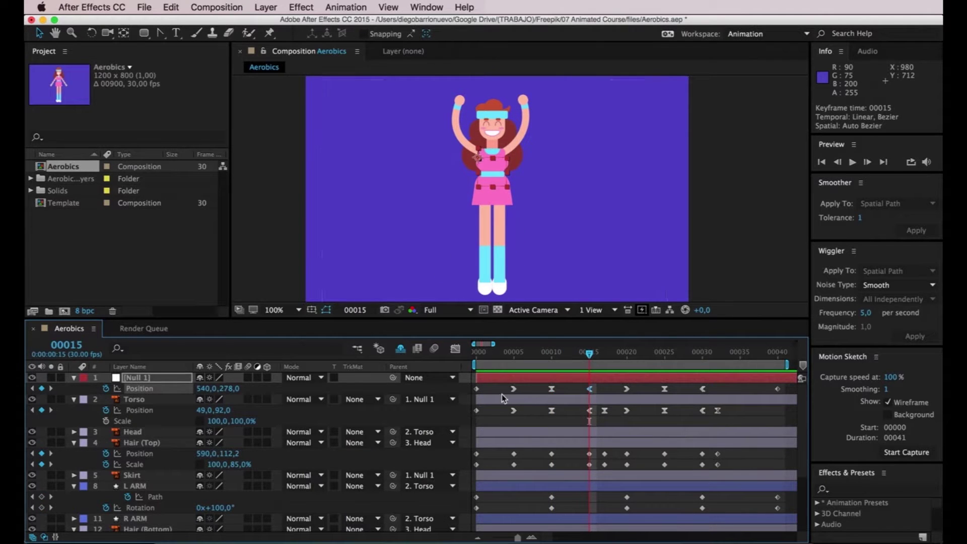
left_click_drag(590, 355, 529, 363)
key("space")
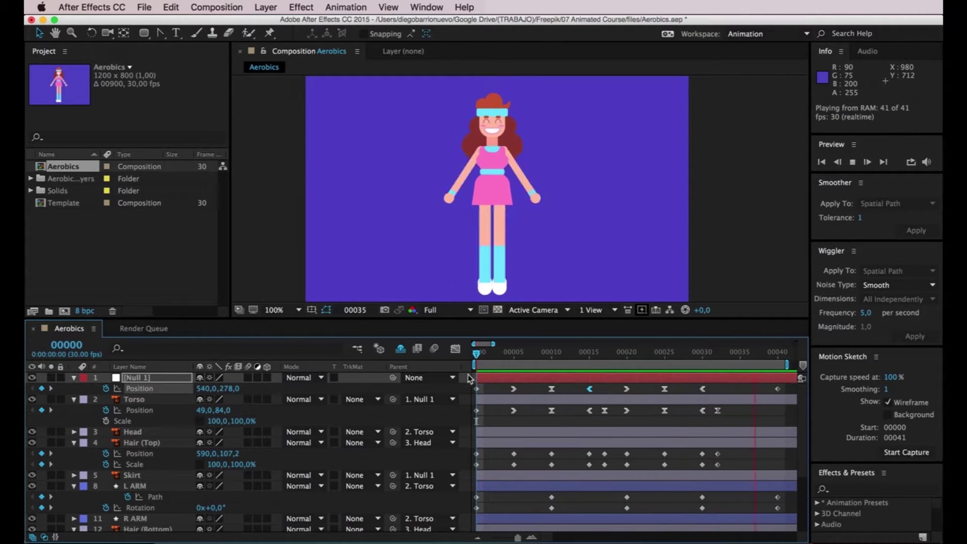
Step: Apply Easy Ease In to the Hair (Top) layer's Position and Scale keyframes at frame 5
left_click(508, 354)
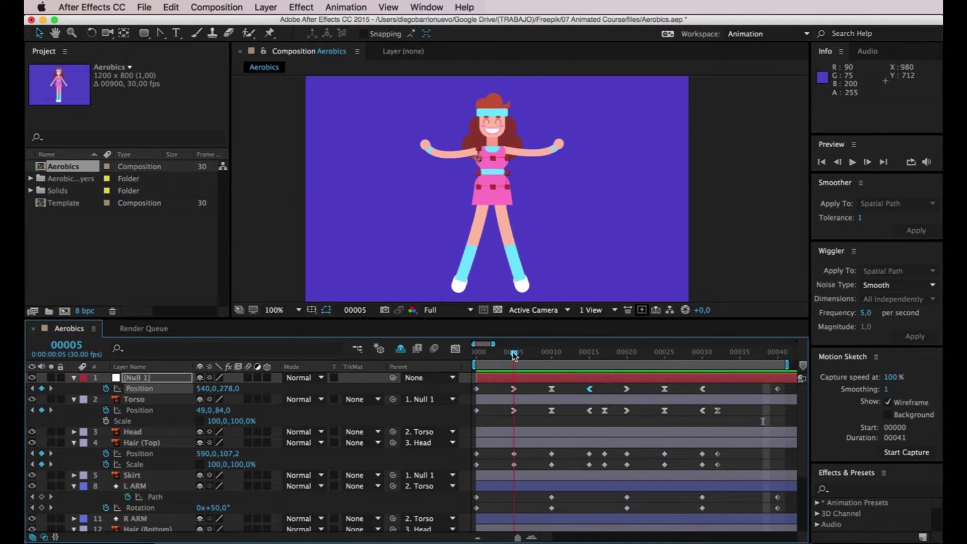
left_click(514, 454)
right_click(514, 456)
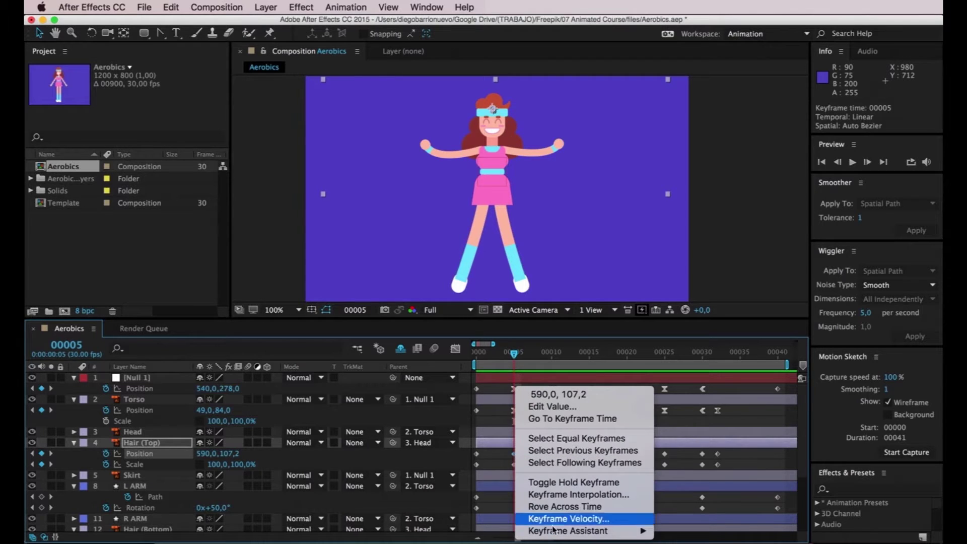
mouse_move(579, 531)
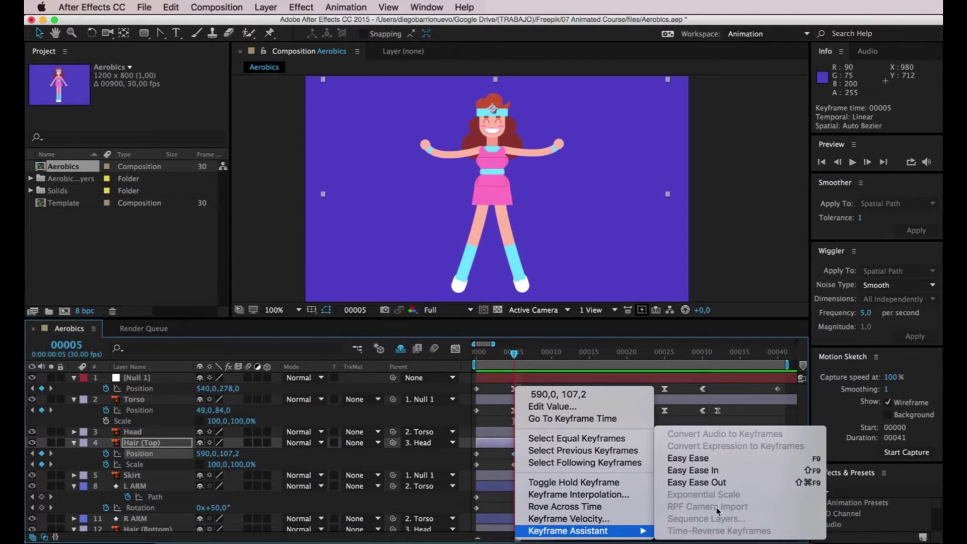
left_click(717, 471)
left_click(514, 463)
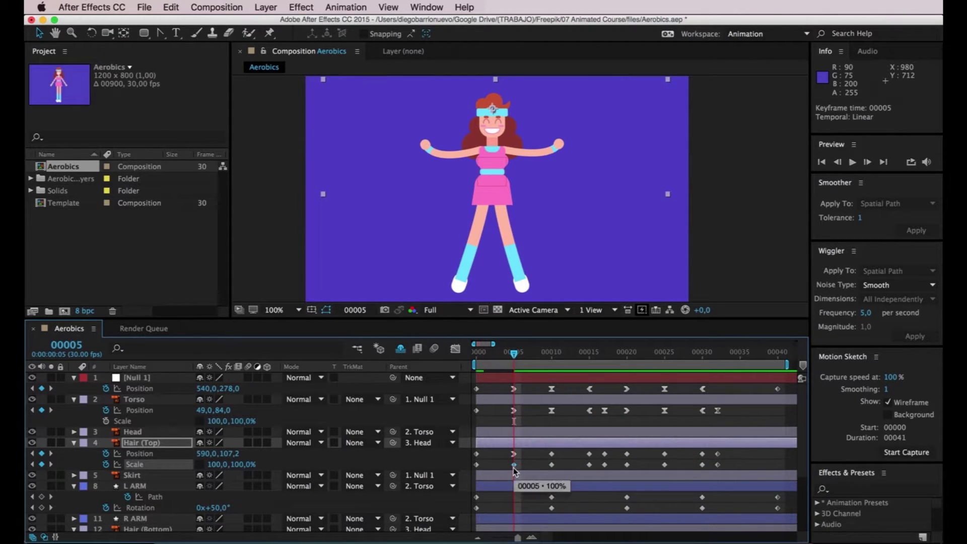
Step: Apply Easy Ease to Hair (Top)'s Position and Scale keyframes at frame 10 and Easy Ease Out to those at frame 15
left_click(552, 455)
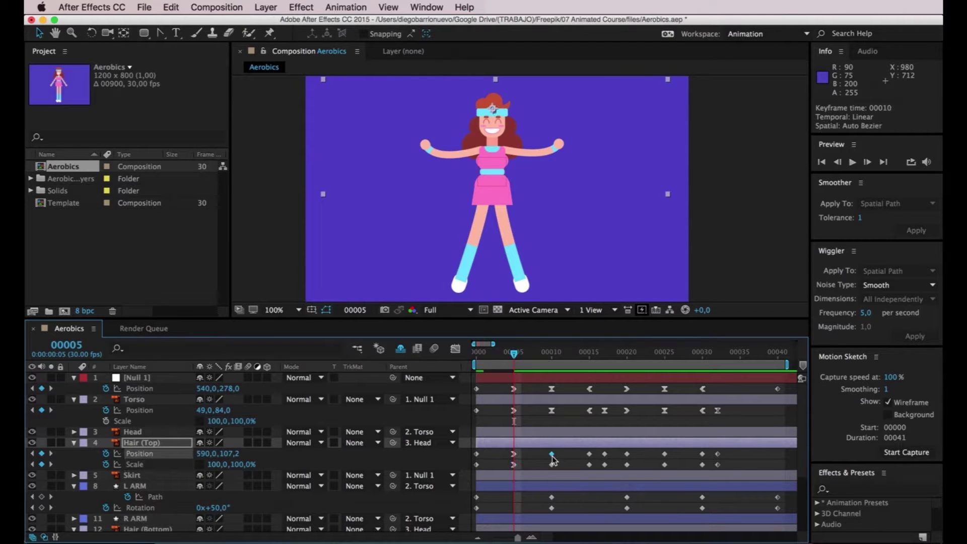
left_click(553, 465)
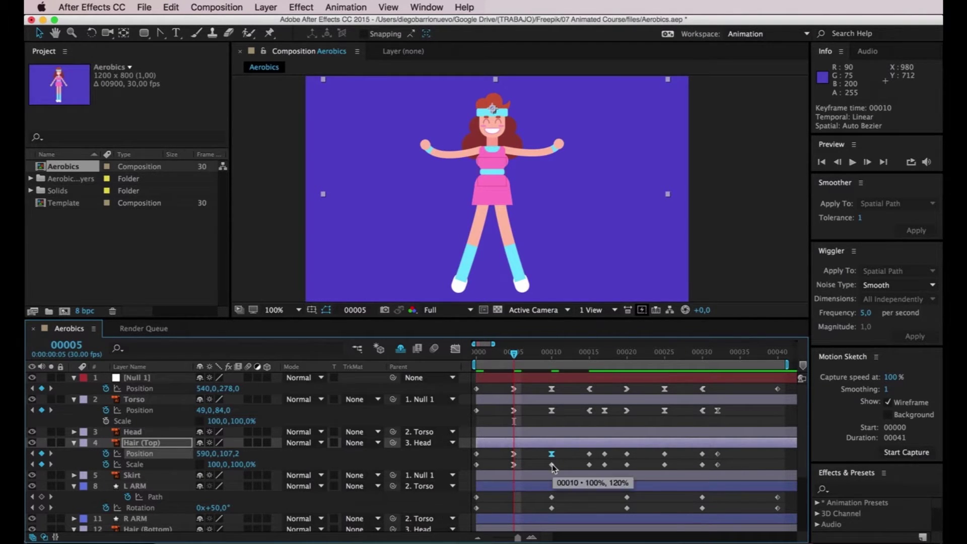
left_click(551, 454)
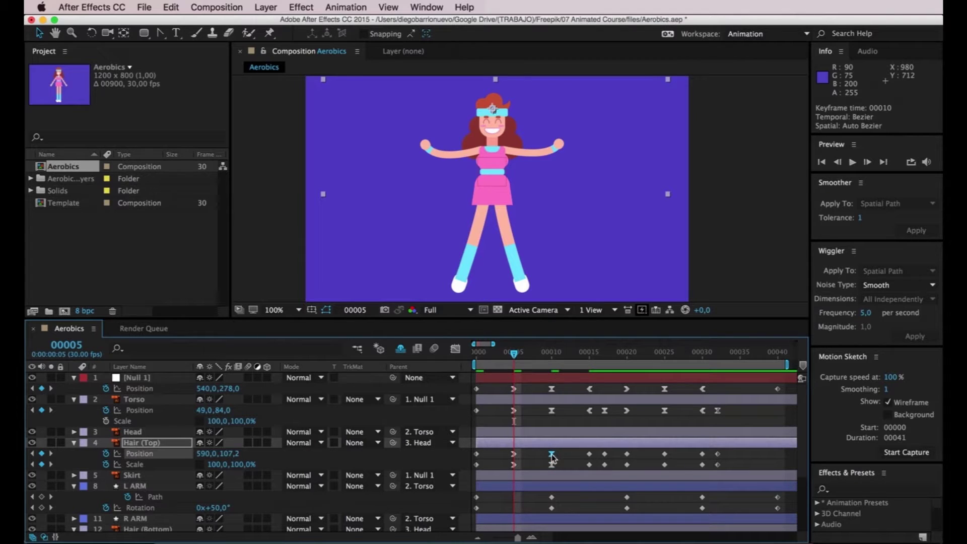
right_click(589, 455)
mouse_move(705, 530)
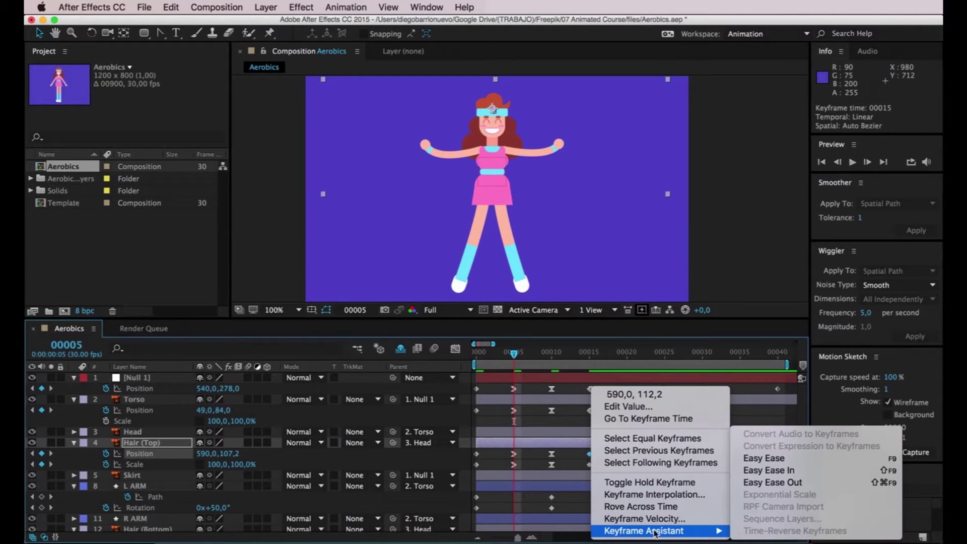
left_click(810, 483)
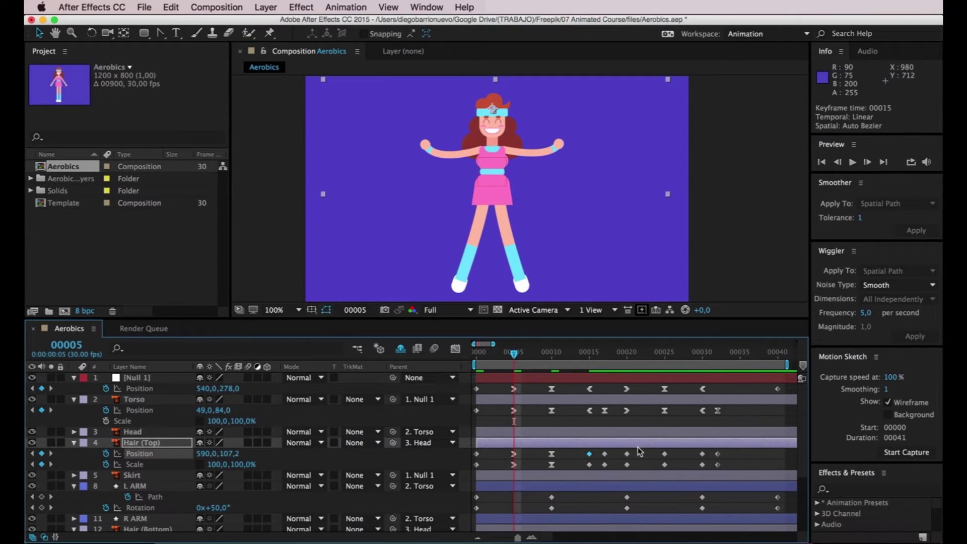
left_click(590, 464)
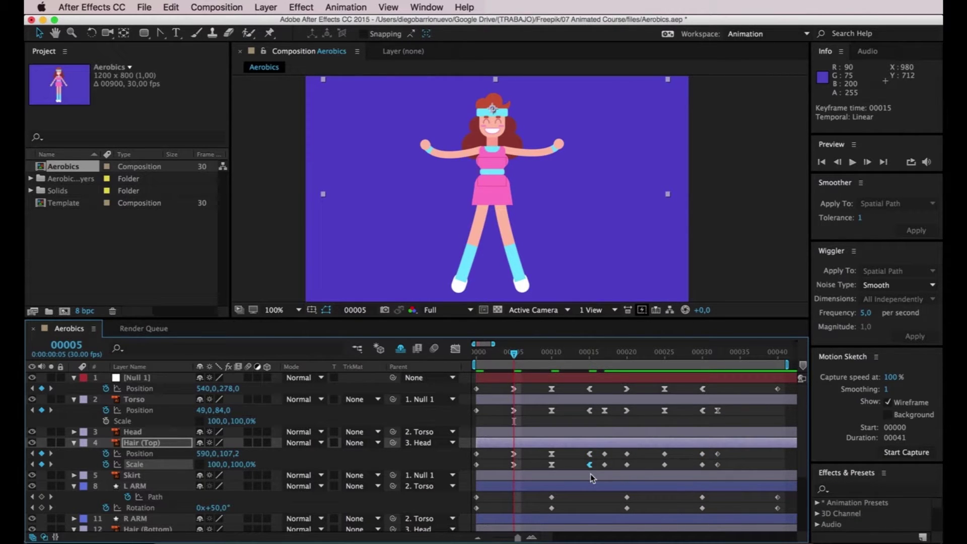
Step: Apply Easy Ease to Hair (Top)'s Position and Scale keyframes at frame 17 and Easy Ease In to those at frame 20
left_click(604, 453)
left_click(606, 465)
left_click(627, 454)
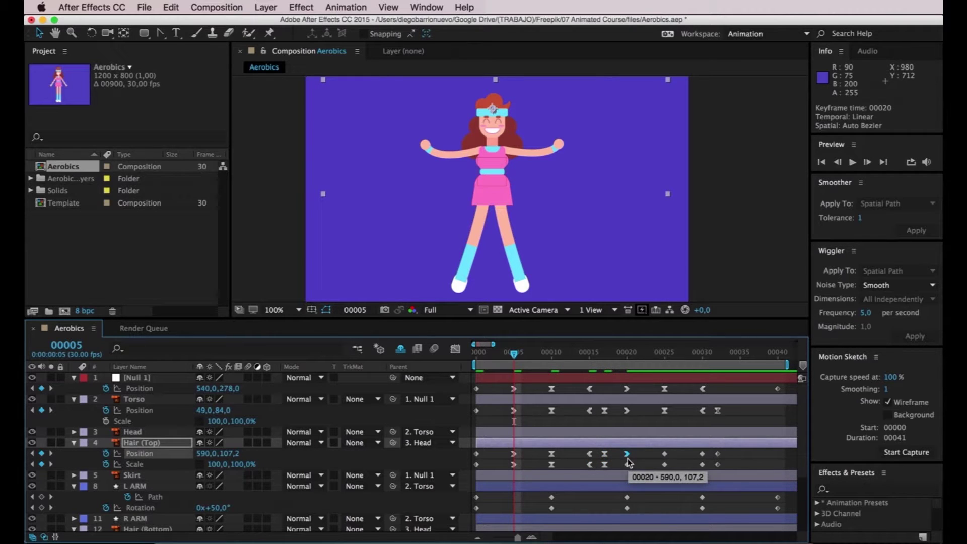
left_click(627, 464)
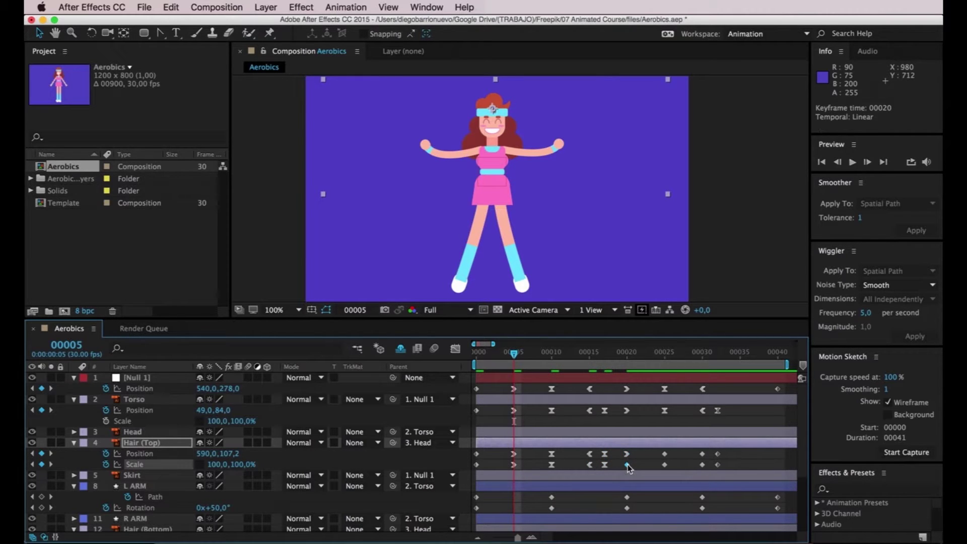
Step: Apply Easy Ease to Hair (Top)'s Position and Scale keyframes at frame 25 and Easy Ease Out to those at frame 30
left_click(664, 453)
left_click(665, 464, "shift")
key("F9")
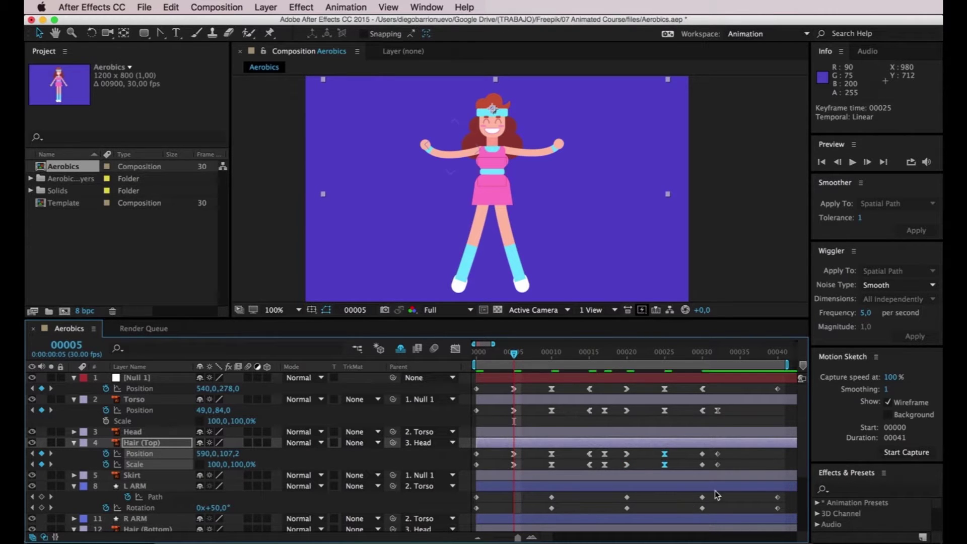
left_click(702, 453)
left_click(703, 465, "shift")
key("shift+F9")
Step: Apply Easy Ease to Hair (Top)'s Position and Scale keyframes at frame 32 and preview the animation
left_click(718, 454)
left_click(718, 465, "shift")
key("F9")
left_click_drag(515, 355, 733, 415)
key("space")
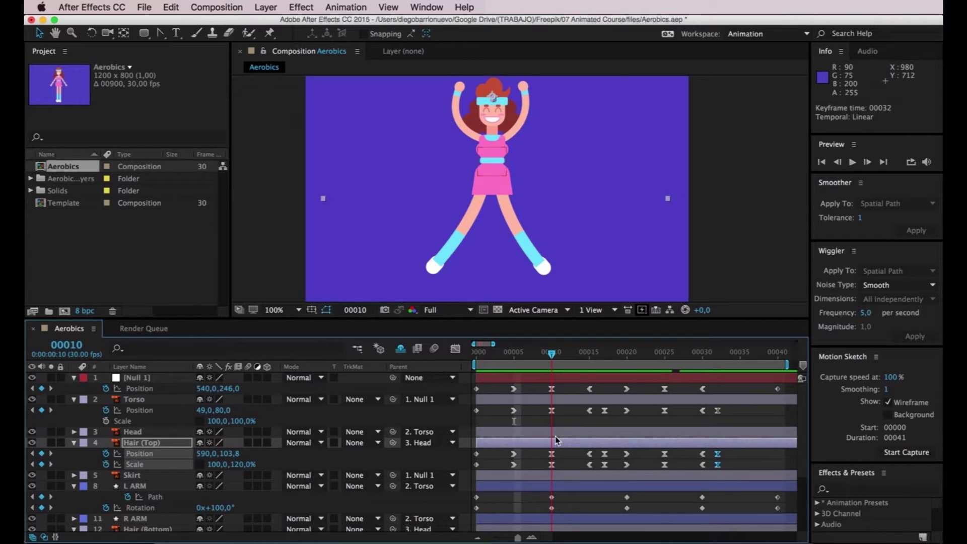
Step: Apply Easy Ease In to the L ARM layer's Path and Rotation keyframes at frame 0 and Easy Ease to those at frame 10
scroll(593, 472, "down", 4)
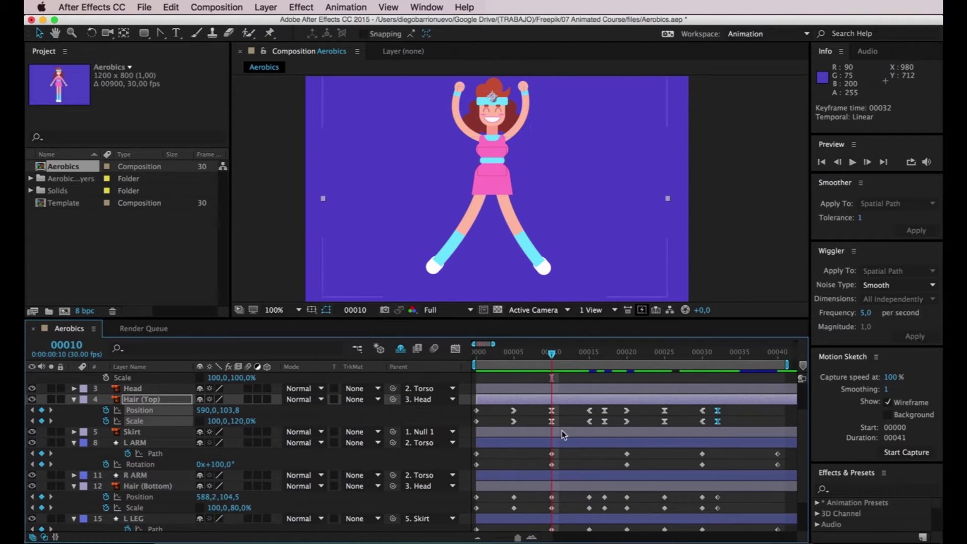
left_click(552, 454)
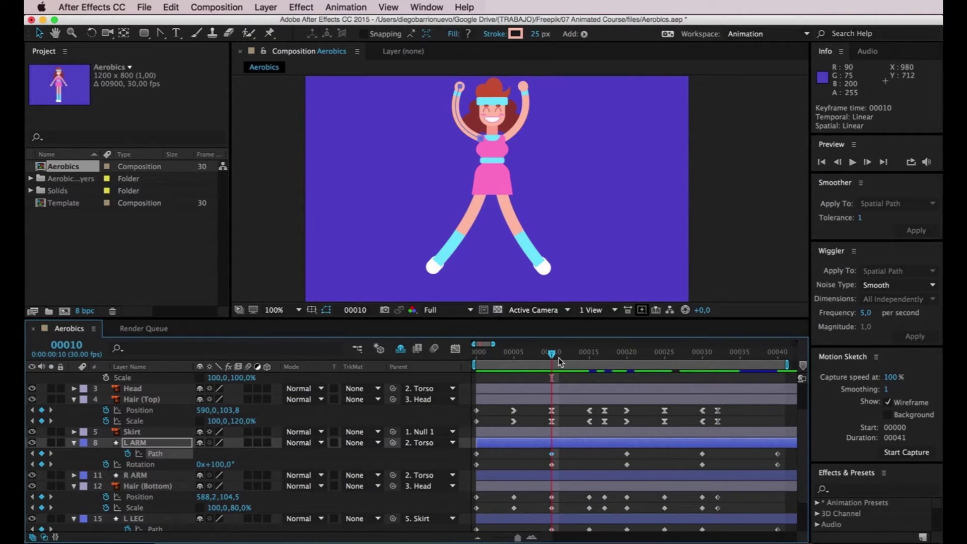
key("Home")
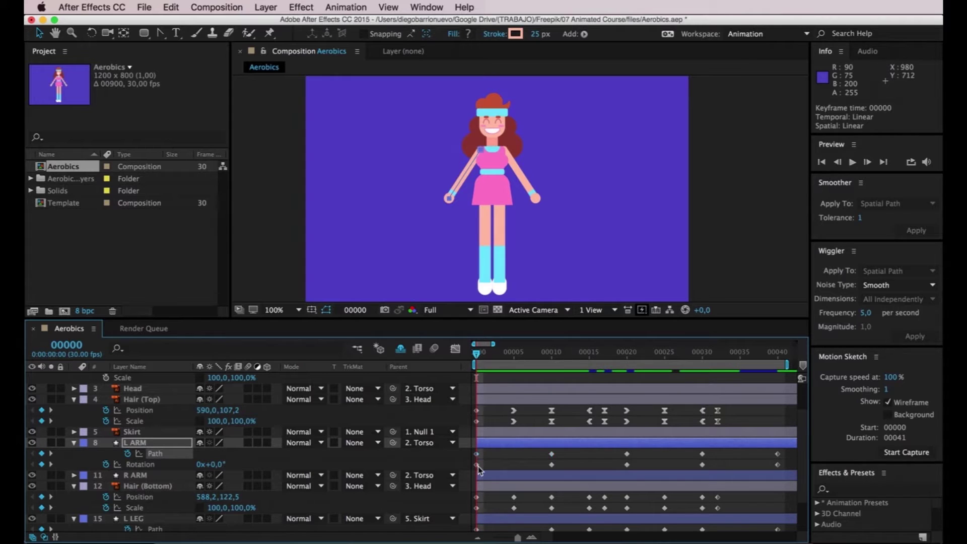
left_click(477, 465, "shift")
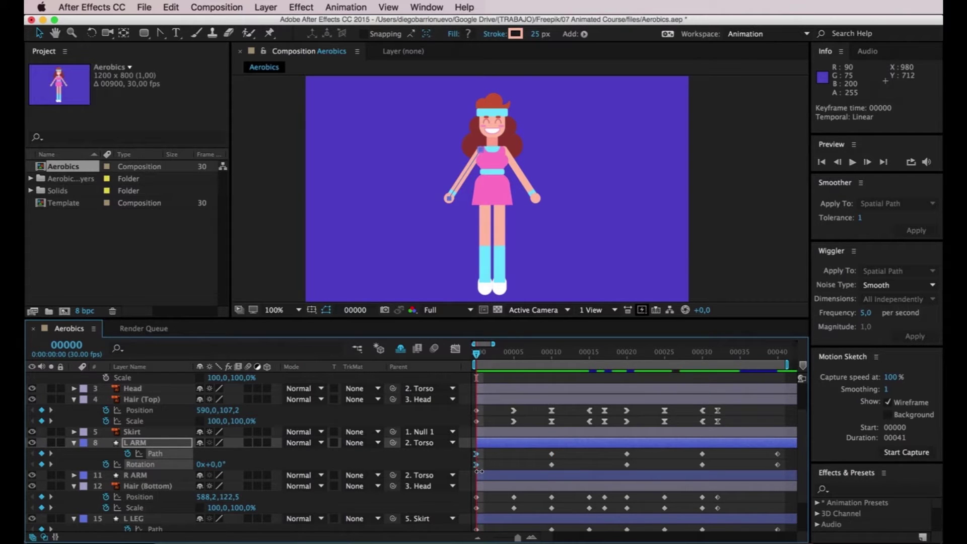
left_click_drag(549, 451, 554, 467)
key("F9")
mouse_move(548, 352)
left_mouse_down()
mouse_move(558, 353)
mouse_move(550, 355)
left_mouse_up()
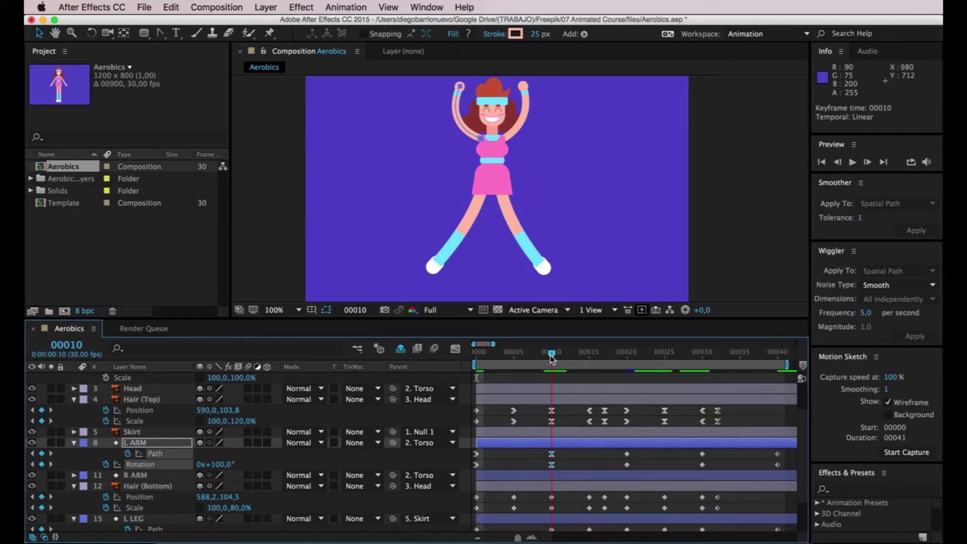
Step: Apply Easy Ease Out to the L ARM layer's Path and Rotation keyframes at frame 20
left_click(627, 454)
left_click(628, 465, "shift")
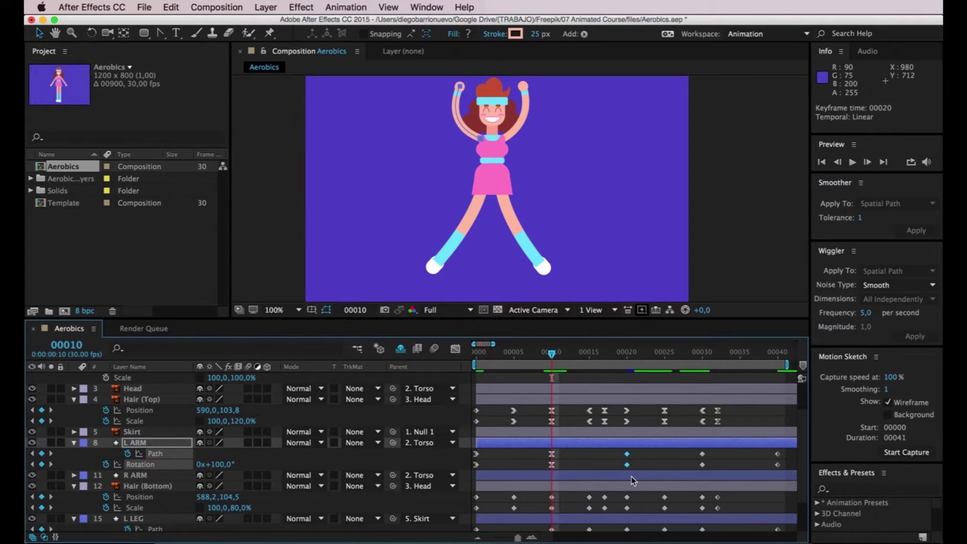
key("shift+F9")
Step: Clear the layer selection and play the animation from the first frame to review the arm easing
left_click_drag(552, 356, 478, 368)
left_click(725, 275)
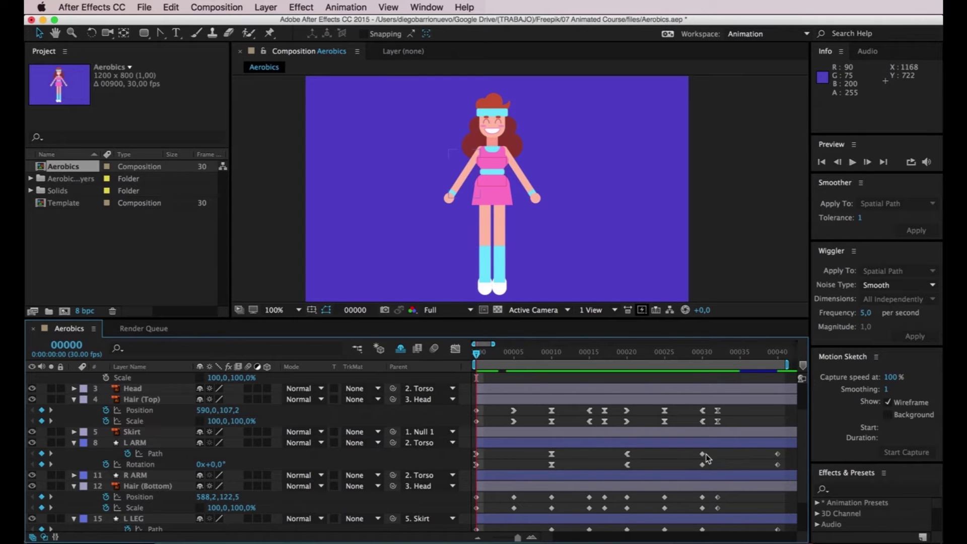
left_click_drag(683, 351, 635, 356)
key("space")
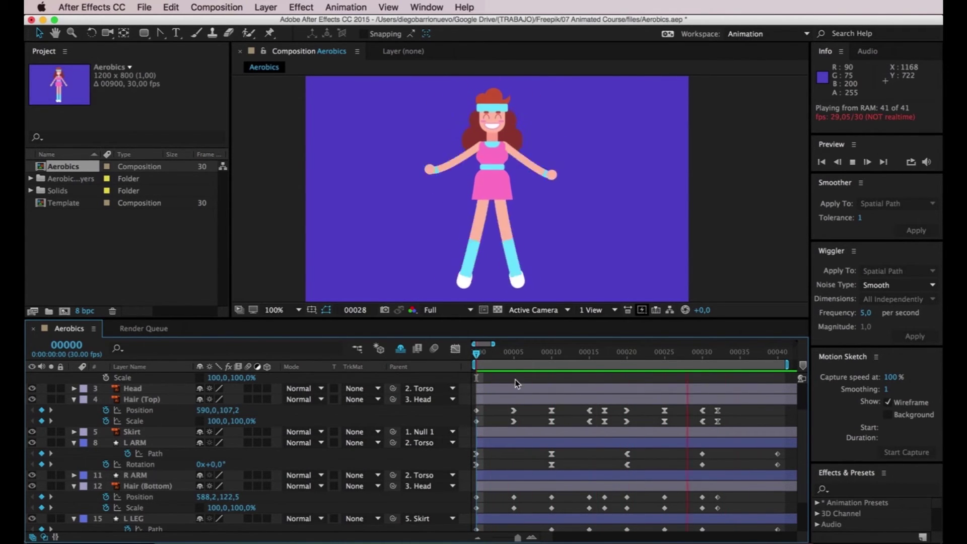
key("space")
scroll(521, 421, "down", 3)
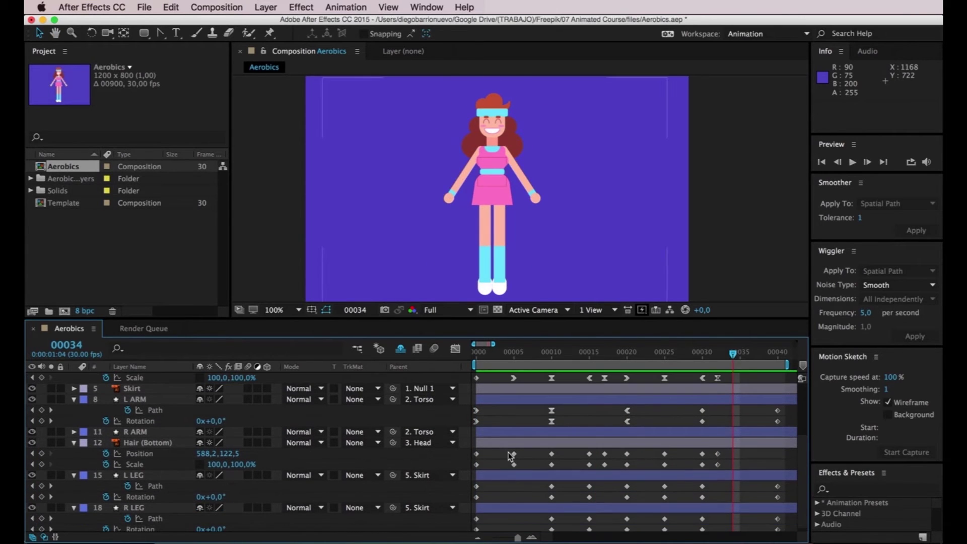
Step: Apply Easy Ease In to Hair (Bottom)'s Position and Scale keyframes at frame 5 and Easy Ease to those at frame 10
left_click_drag(498, 354, 463, 355)
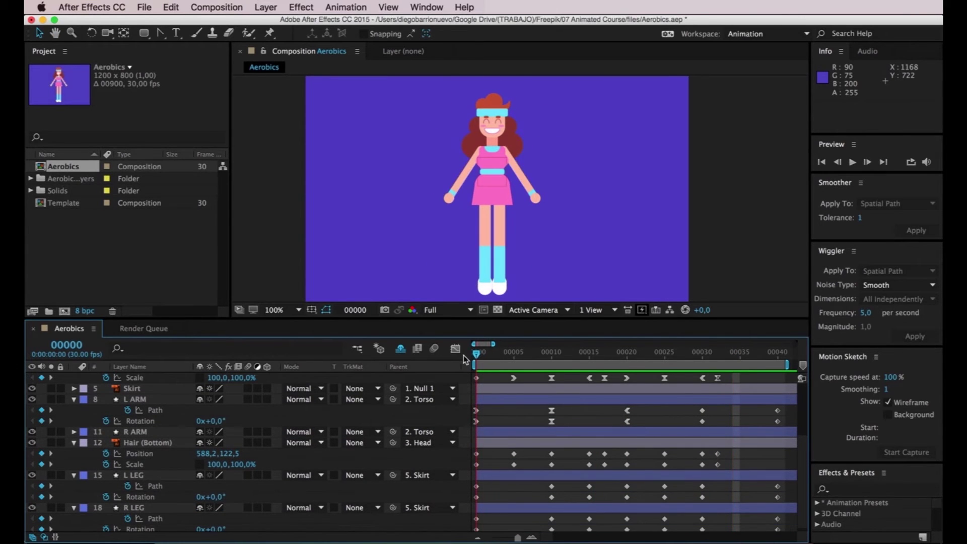
left_click(476, 454)
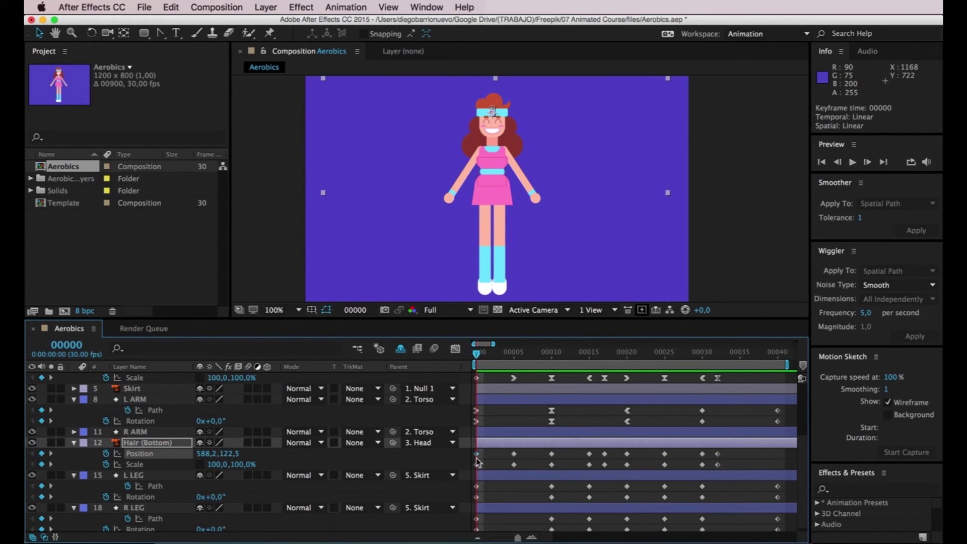
left_click(514, 354)
left_click(513, 453)
left_click(514, 464, "shift")
key("shift+F9")
left_click(552, 453)
left_click(551, 464, "shift")
key("F9")
Step: Apply Easy Ease Out to Hair (Bottom)'s Position and Scale keyframes at frame 15 and Easy Ease to those at frame 17
left_click(589, 453)
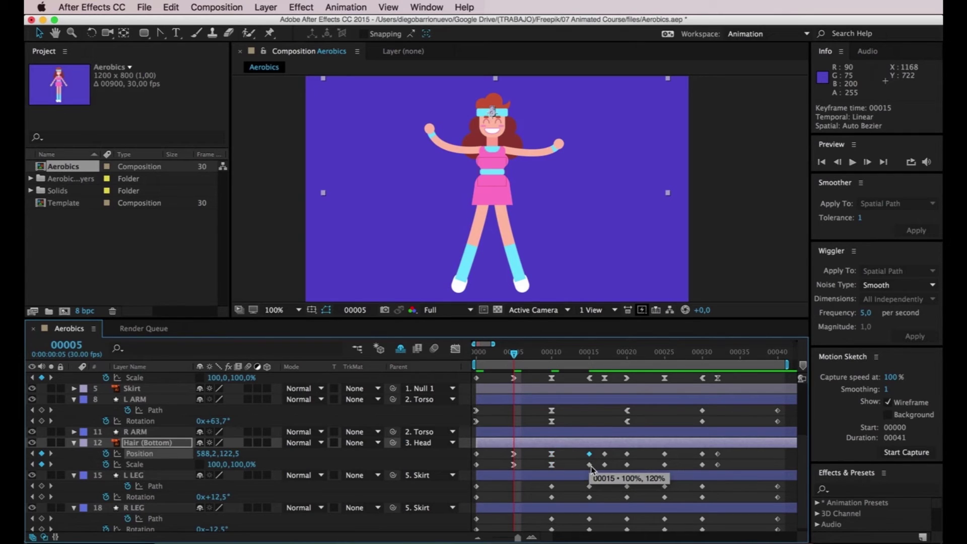
left_click(590, 464, "shift")
key("shift+F9")
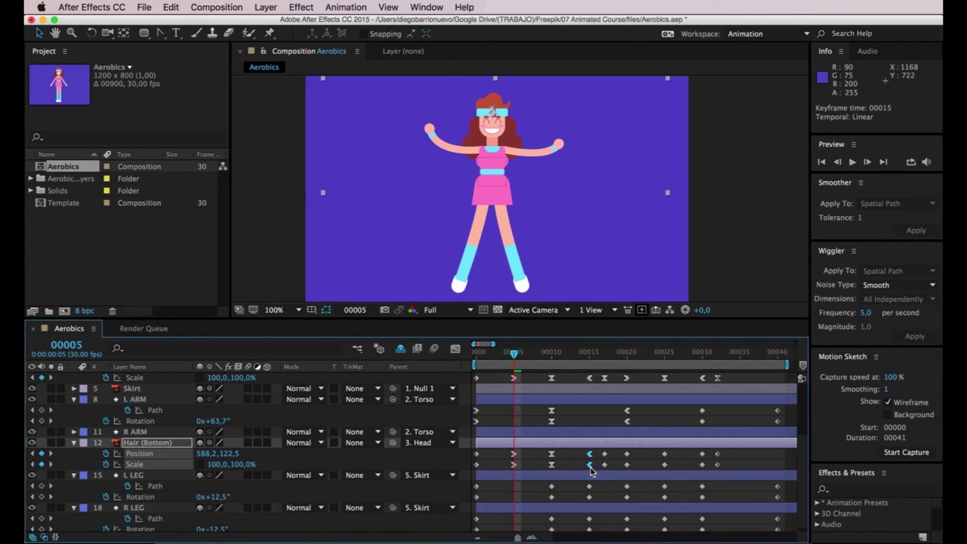
left_click(604, 454)
left_click(604, 464, "shift")
key("F9")
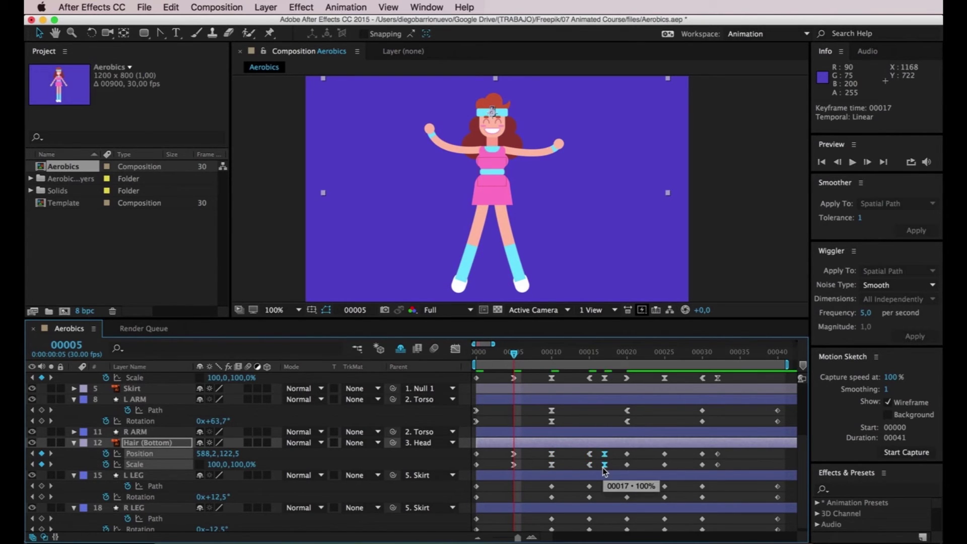
Step: Apply Easy Ease In to Hair (Bottom)'s Position and Scale keyframes at frame 20 and Easy Ease to those at frame 25
left_click(627, 453)
left_click(627, 464, "shift")
left_click(627, 455, "shift")
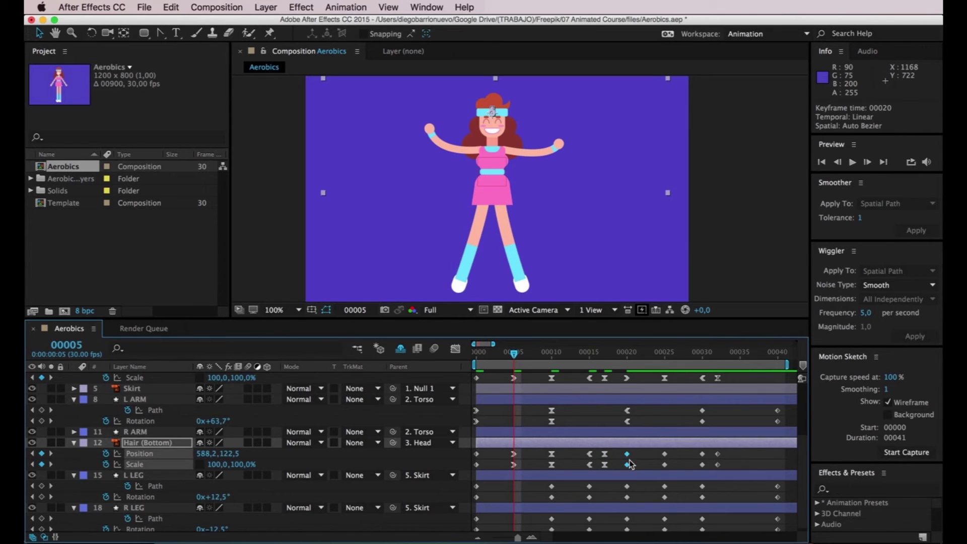
key("shift+F9")
left_click(665, 453)
left_click(665, 464, "shift")
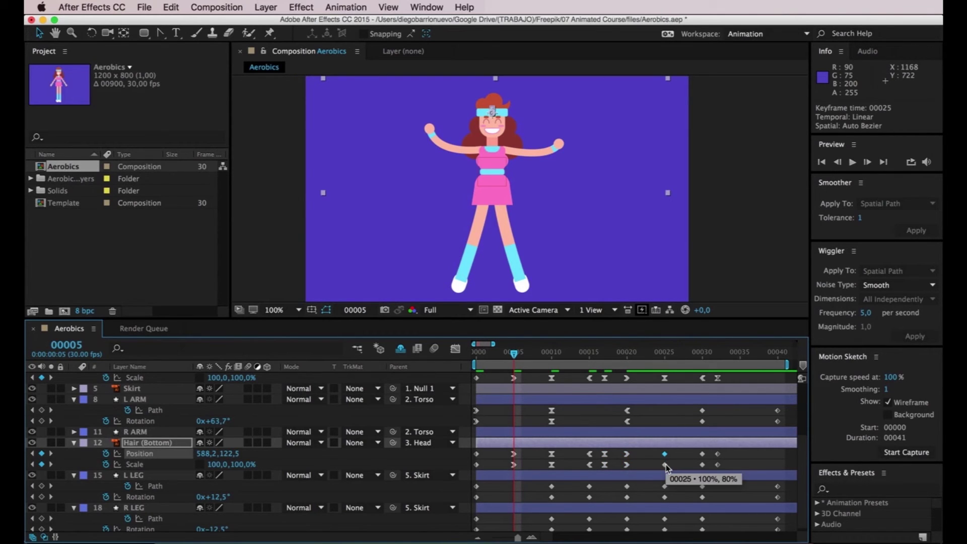
key("F9")
Step: Apply Easy Ease Out to Hair (Bottom)'s Position and Scale keyframes at frame 30 and Easy Ease to those at frame 32
left_click(702, 454)
left_click(702, 464, "shift")
key("shift+F9")
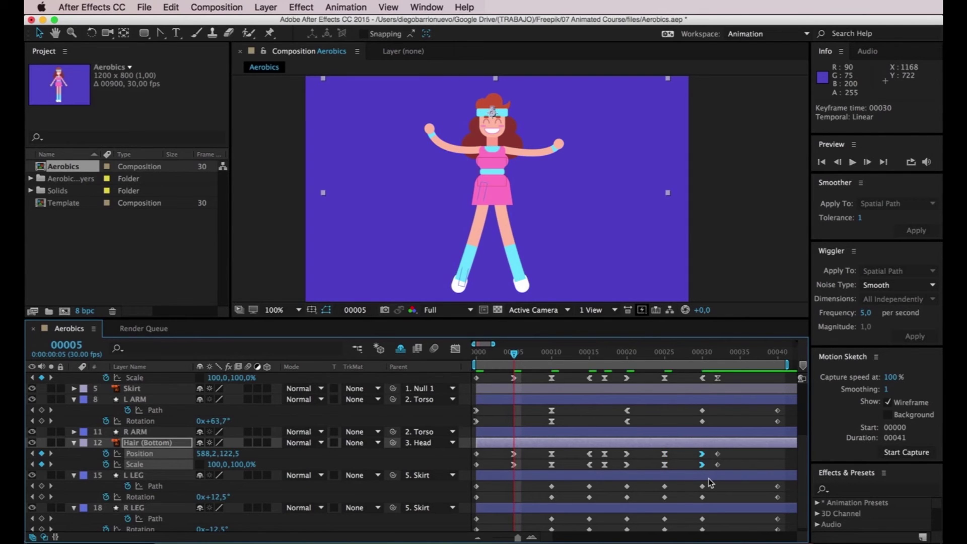
key("super+z")
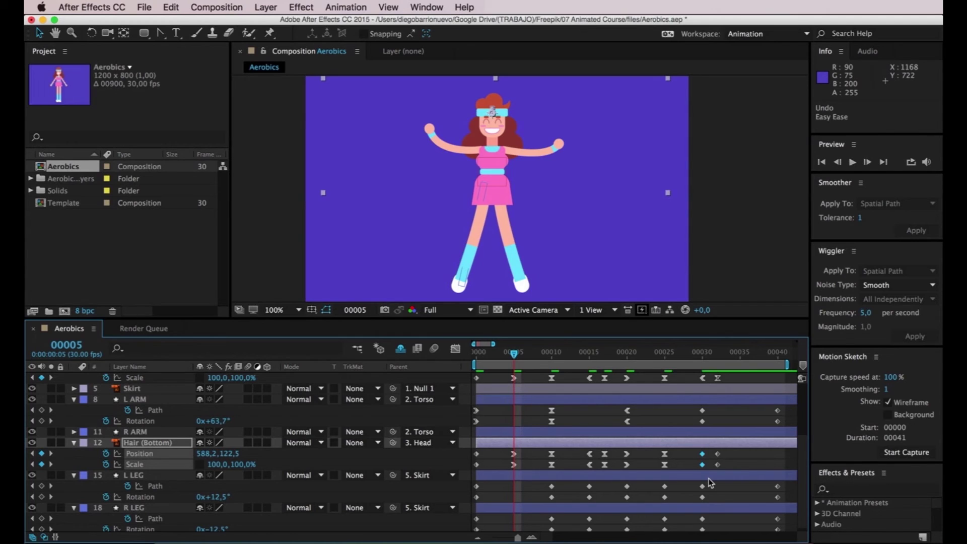
left_click(718, 454)
left_click(717, 464, "shift")
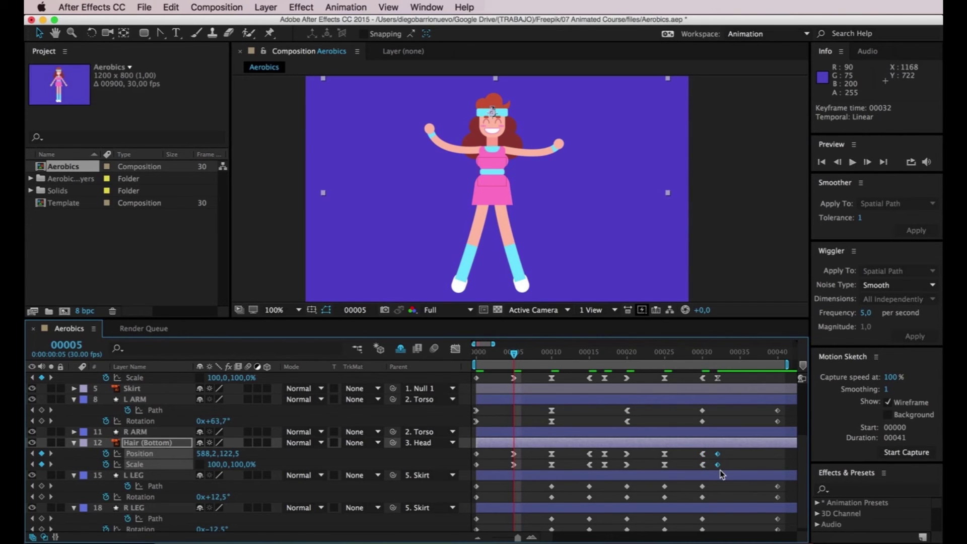
left_click(730, 458)
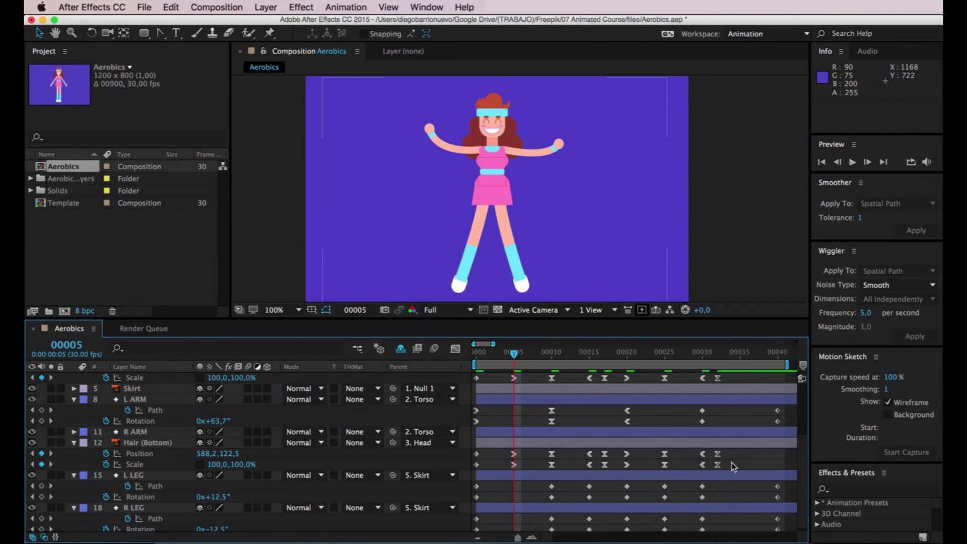
Step: Select the L ARM layer's Rotation keyframe at frame 20 and play the animation to review the easing
left_click(627, 422)
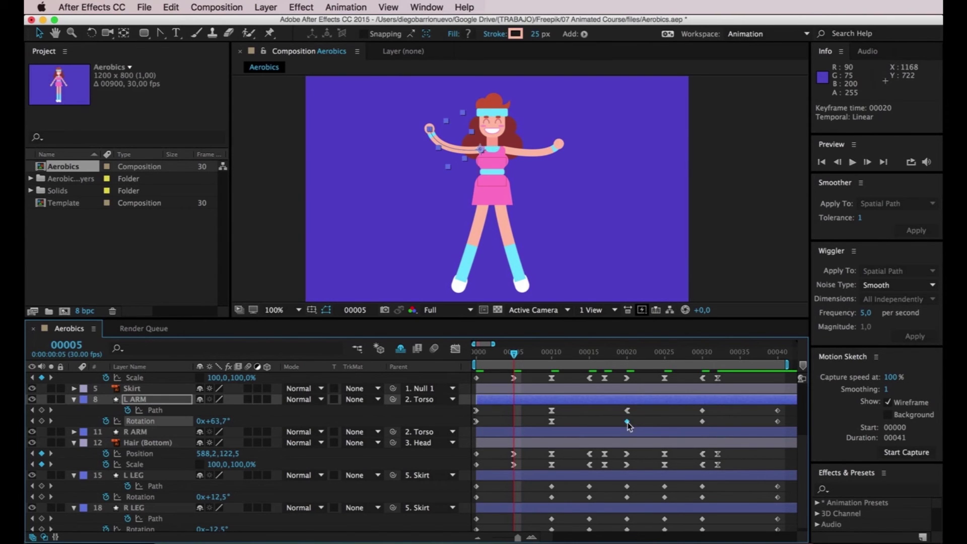
key("space")
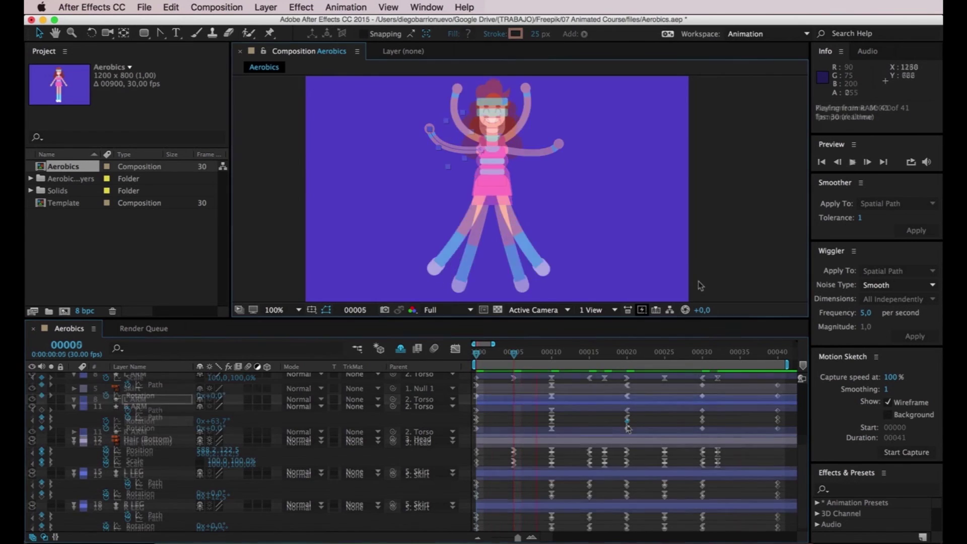